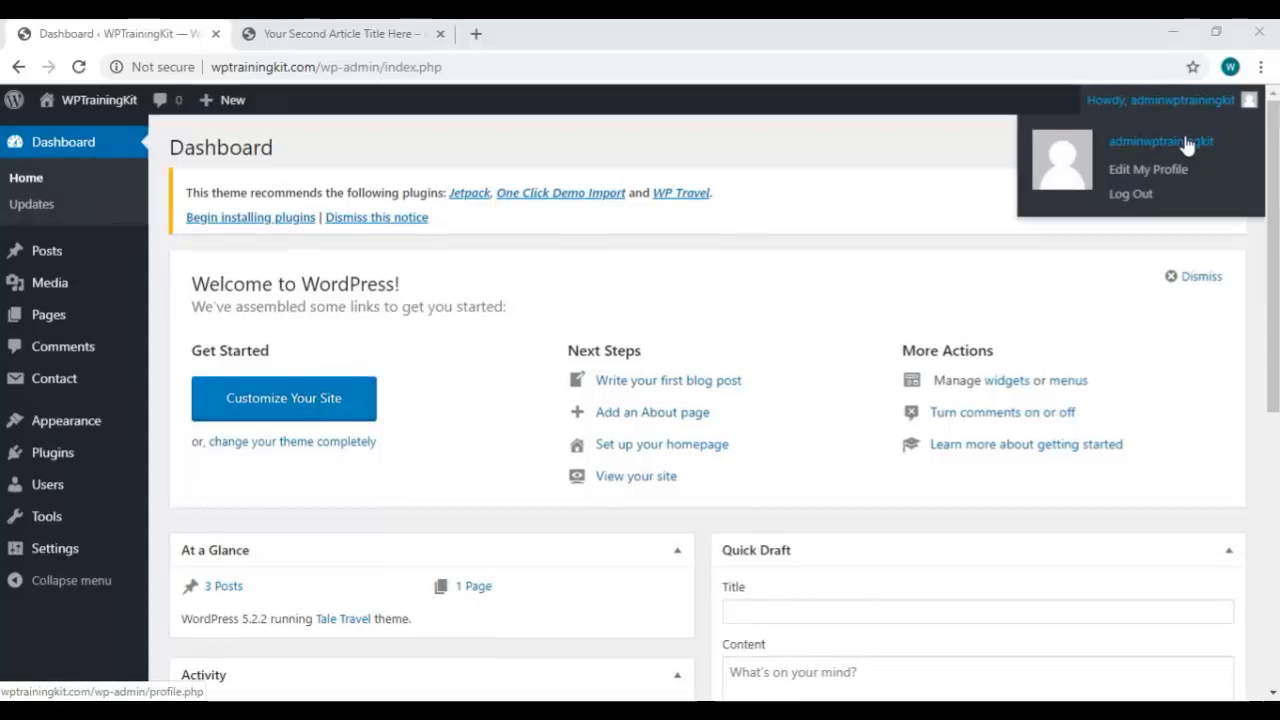
Open the profile page, look it over, then return to the admin dashboard.
{"action": "left_click", "coordinate": [1187, 146]}
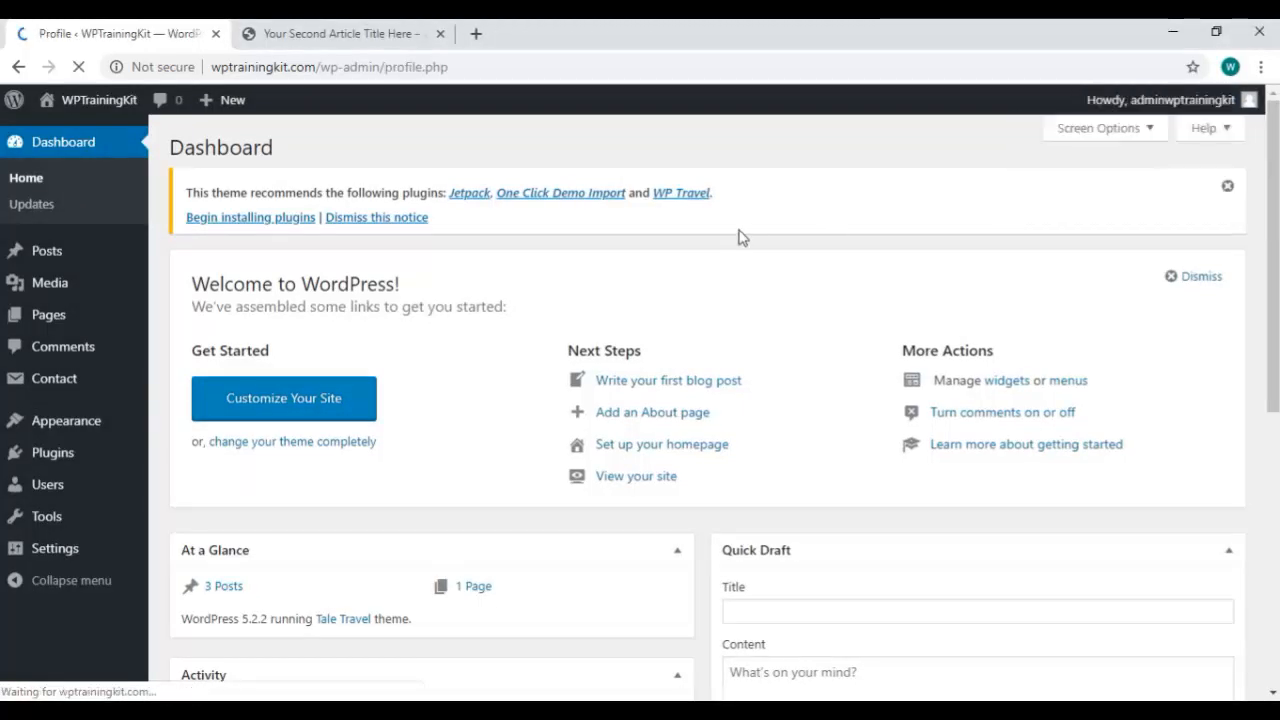
{"action": "scroll", "coordinate": [610, 289], "scroll_direction": "down", "scroll_amount": 2}
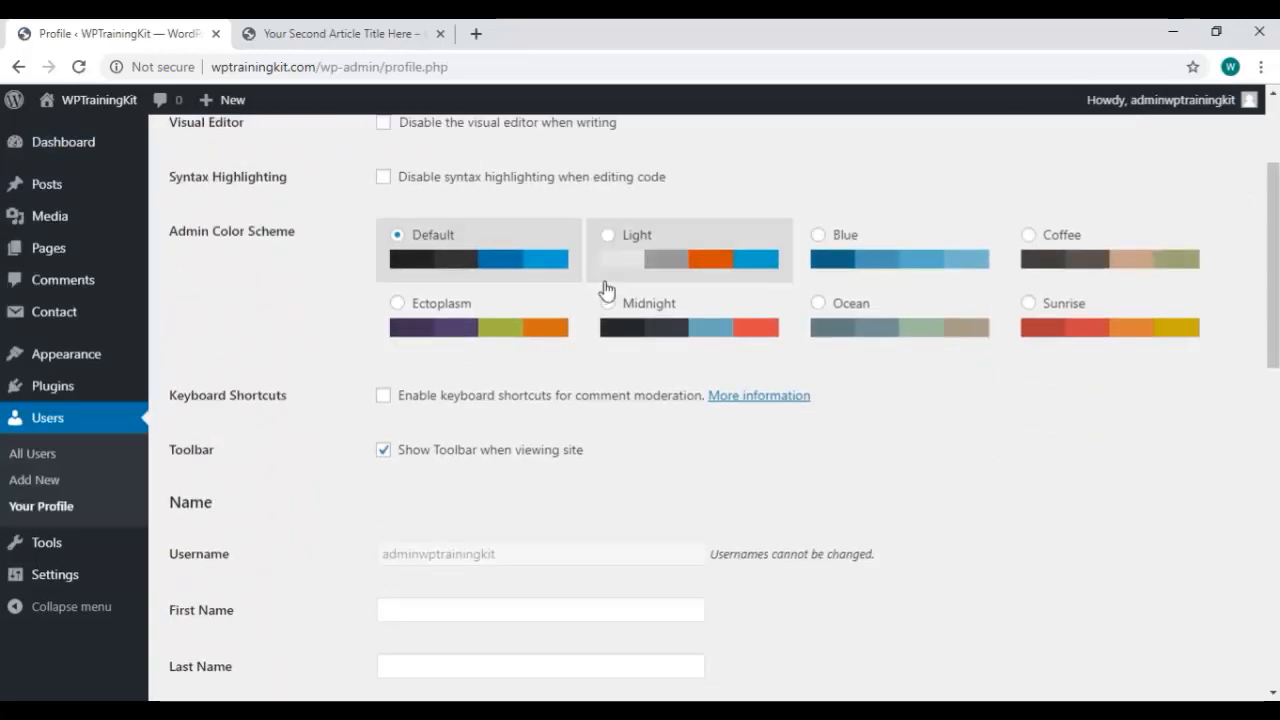
{"action": "scroll", "coordinate": [605, 289], "scroll_direction": "up", "scroll_amount": 1}
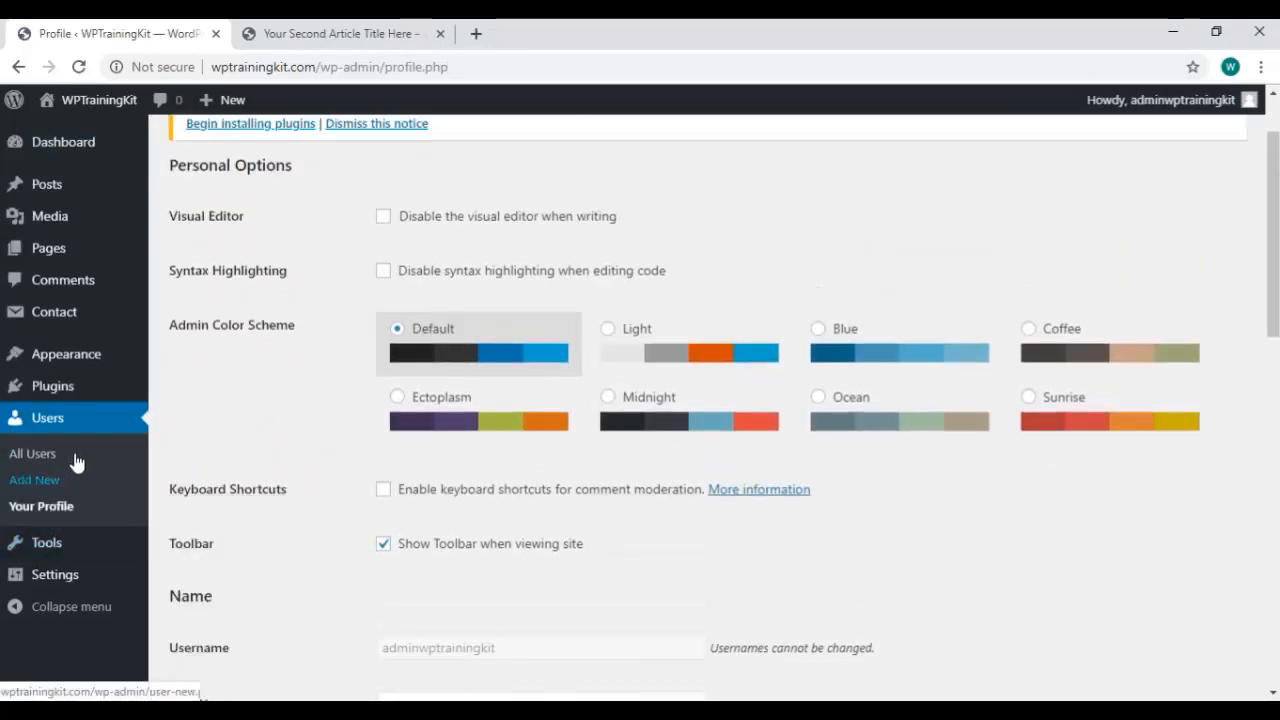
{"action": "scroll", "coordinate": [85, 330], "scroll_direction": "up", "scroll_amount": 1}
{"action": "left_click", "coordinate": [92, 145]}
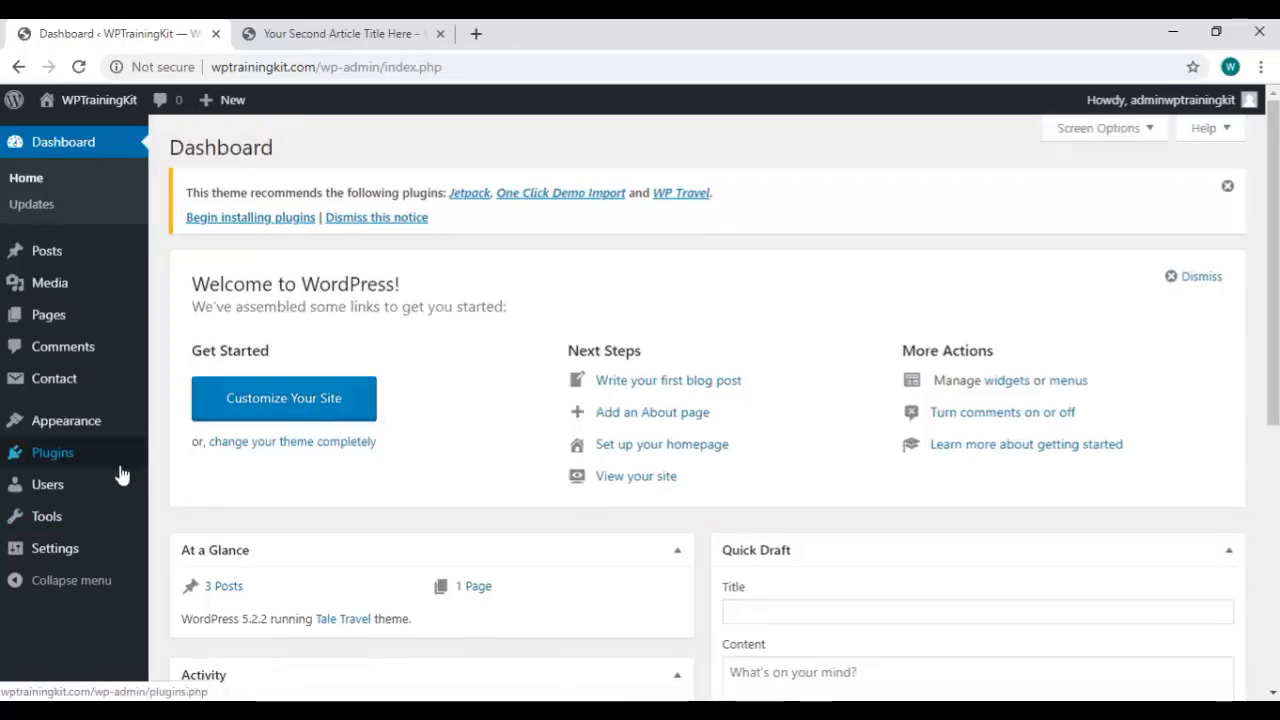
Open Users > Your Profile from the sidebar and scroll down to the Name section.
{"action": "mouse_move", "coordinate": [73, 514]}
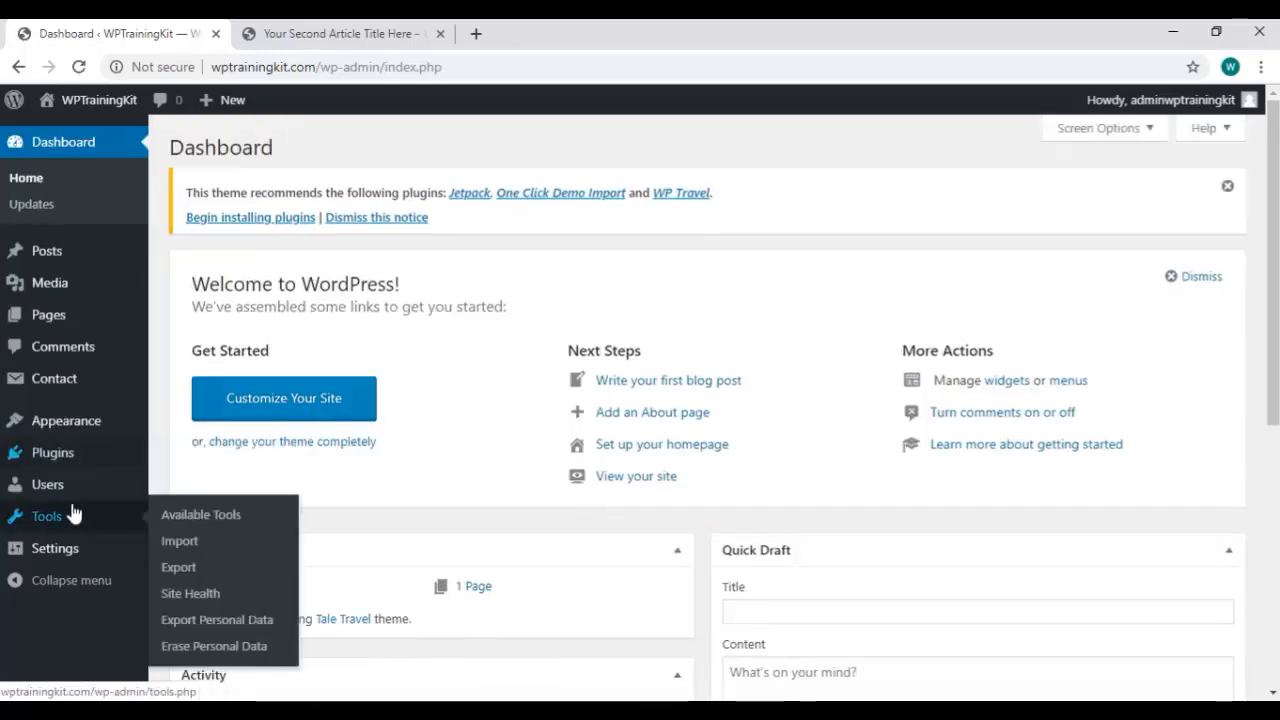
{"action": "mouse_move", "coordinate": [77, 492]}
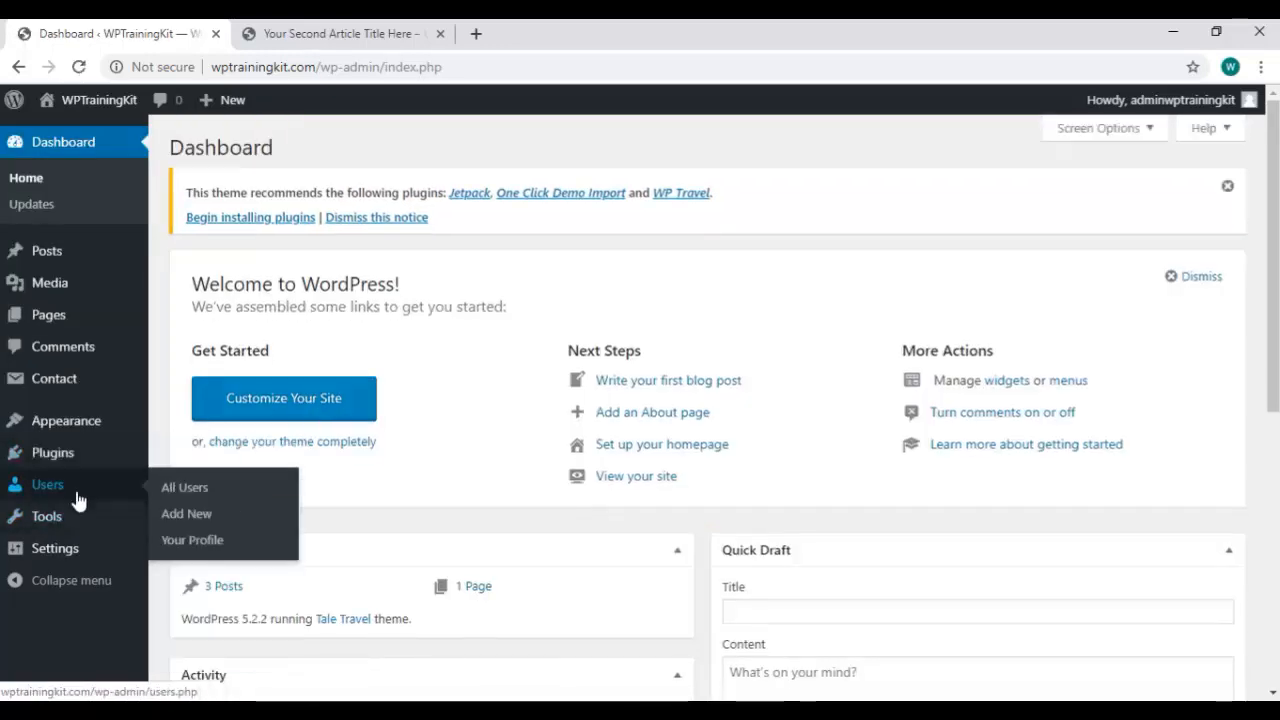
{"action": "left_click", "coordinate": [206, 543]}
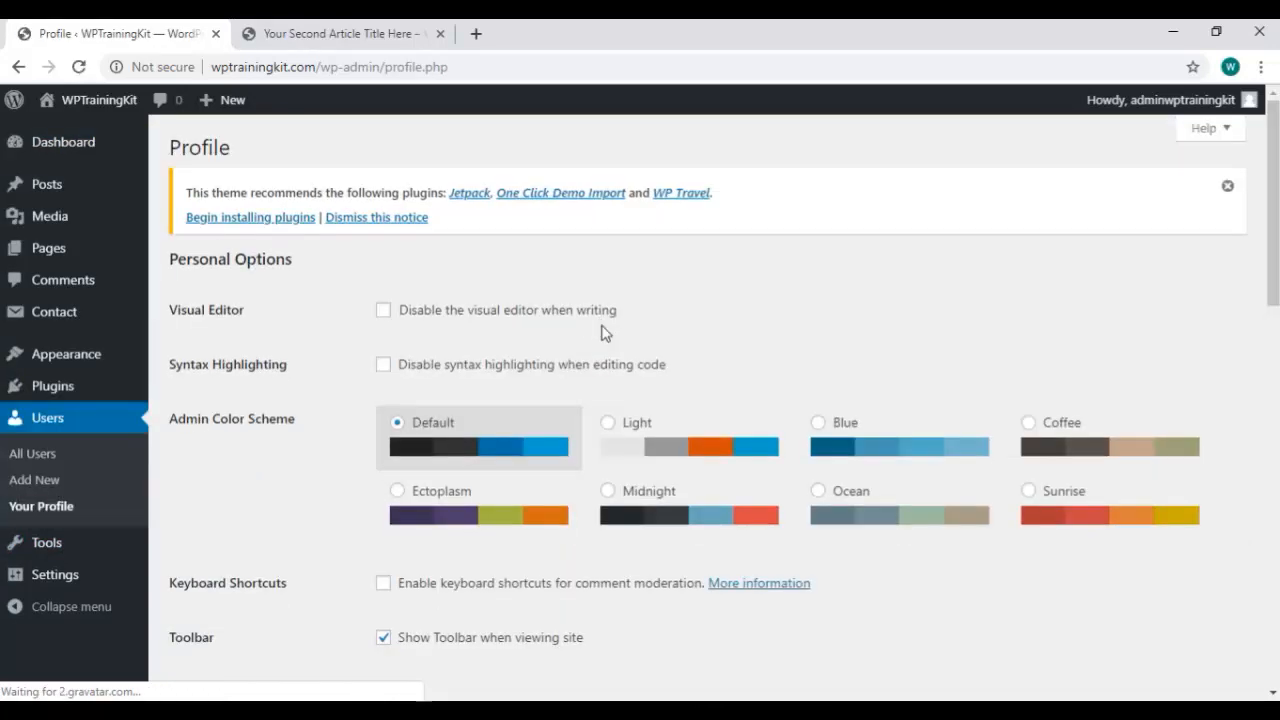
{"action": "mouse_move", "coordinate": [1214, 108]}
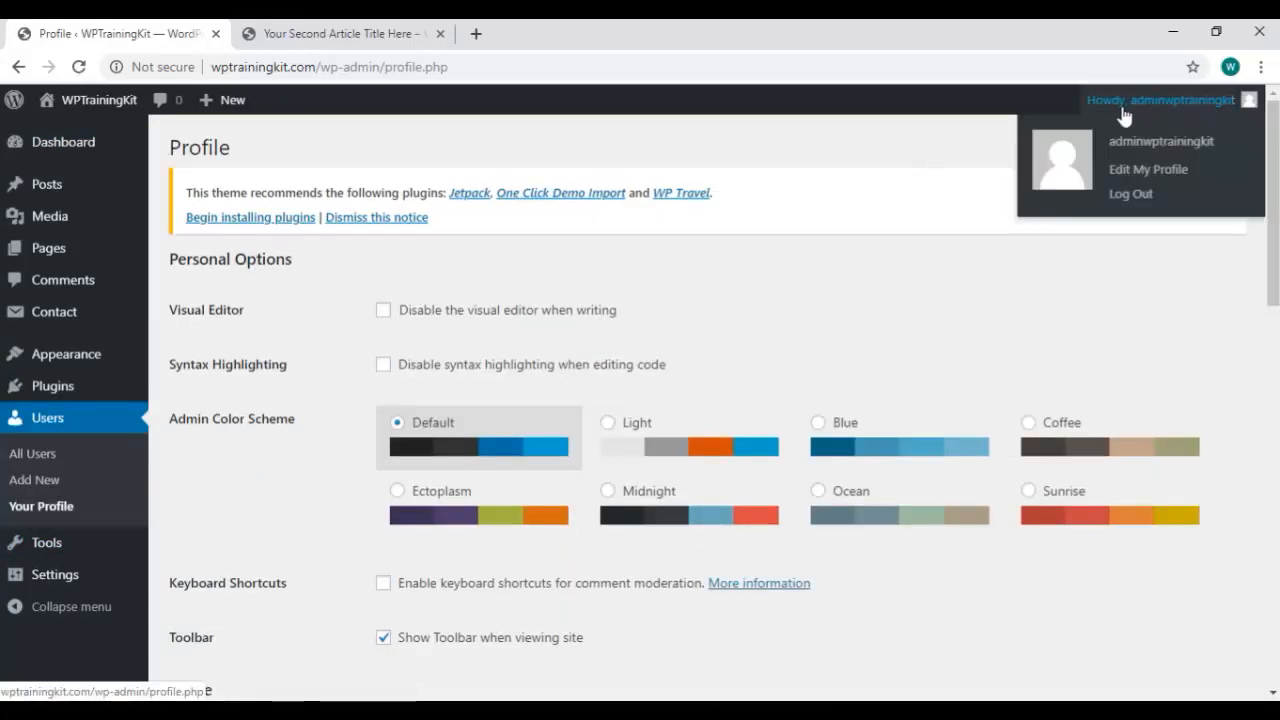
{"action": "scroll", "coordinate": [537, 326], "scroll_direction": "down", "scroll_amount": 4}
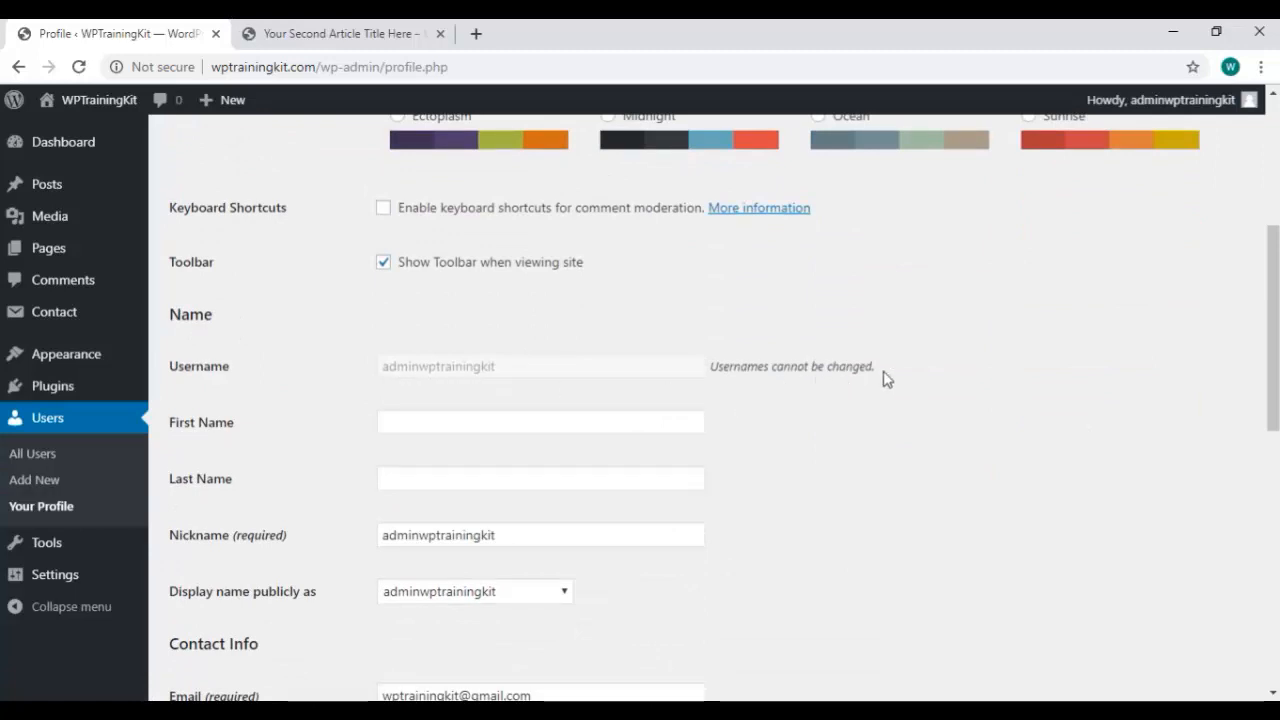
{"action": "scroll", "coordinate": [838, 381], "scroll_direction": "down", "scroll_amount": 1}
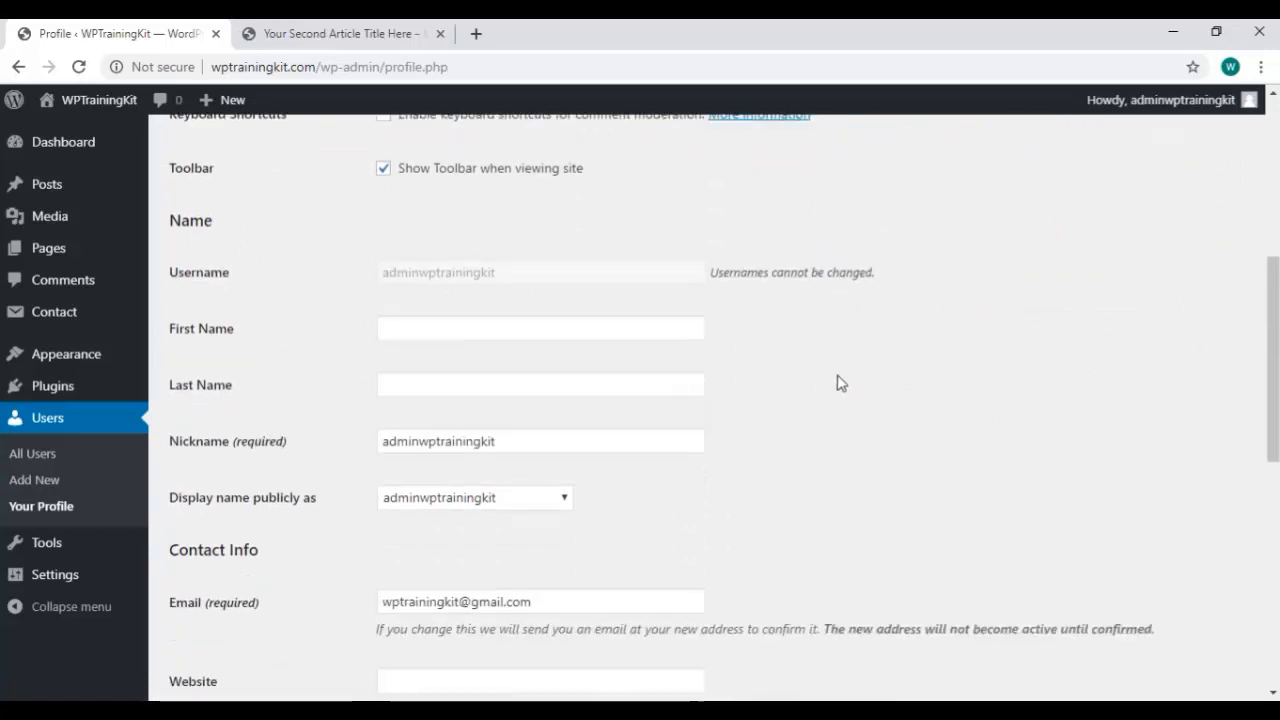
{"action": "scroll", "coordinate": [823, 374], "scroll_direction": "down", "scroll_amount": 1}
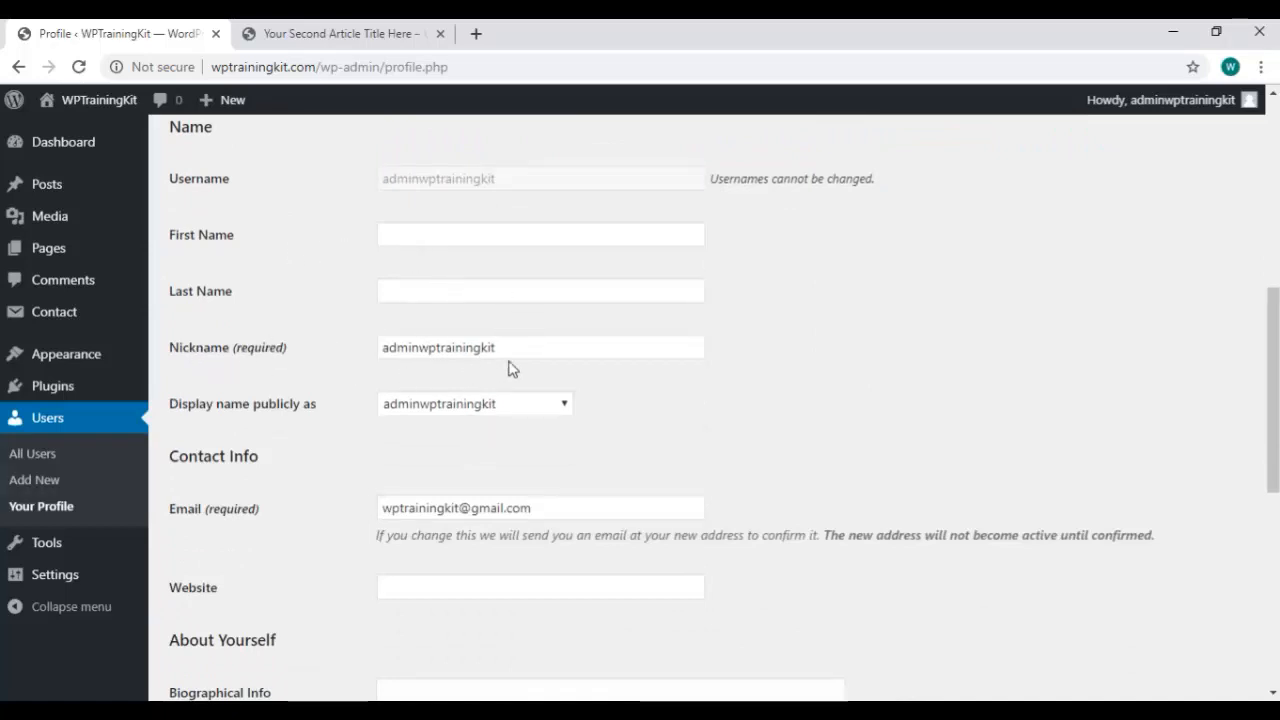
Try editing the nickname to wptrainingkit. while checking the display name choices.
{"action": "left_click", "coordinate": [535, 347]}
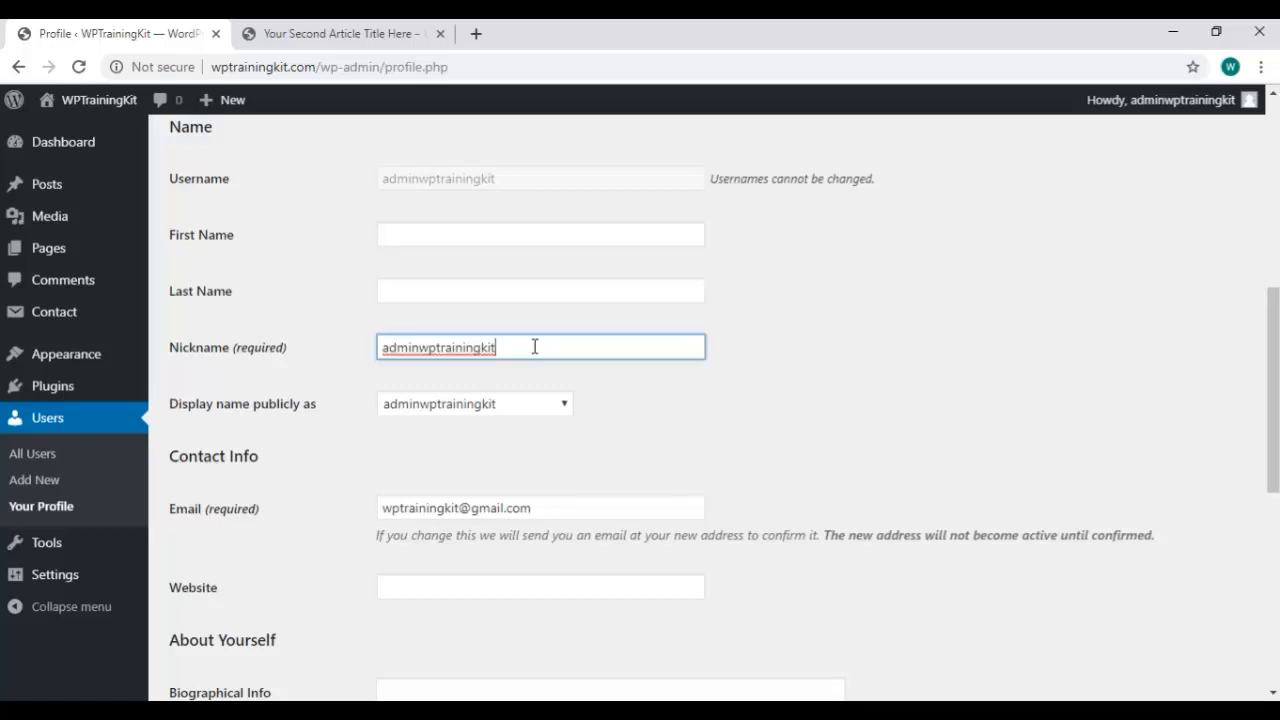
{"action": "key", "text": "ctrl+a"}
{"action": "type", "text": "a"}
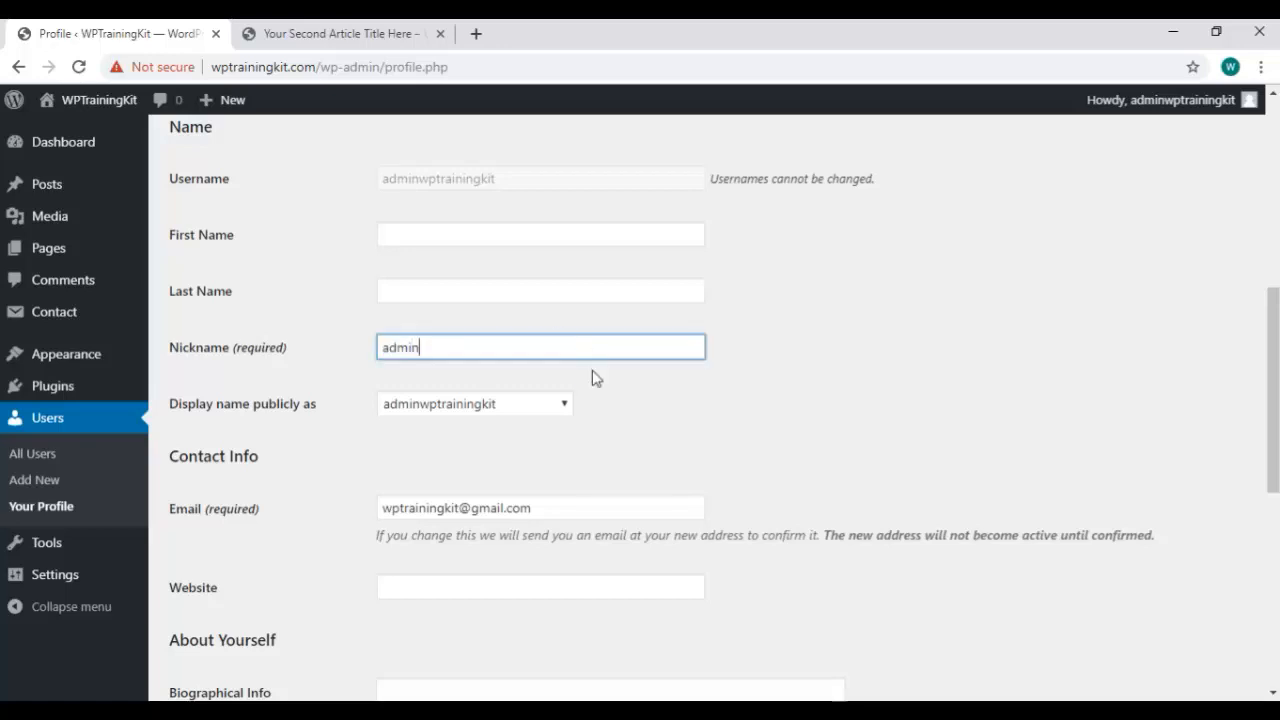
{"action": "left_click", "coordinate": [560, 404]}
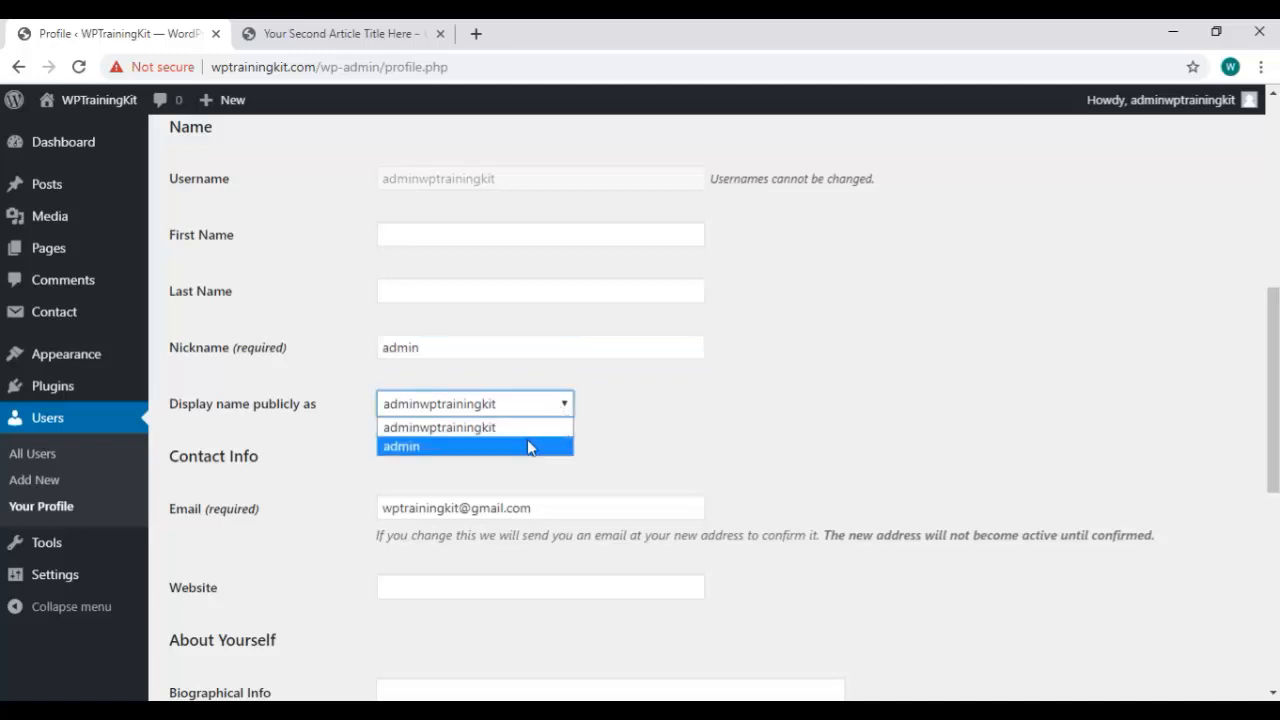
{"action": "left_click", "coordinate": [518, 345]}
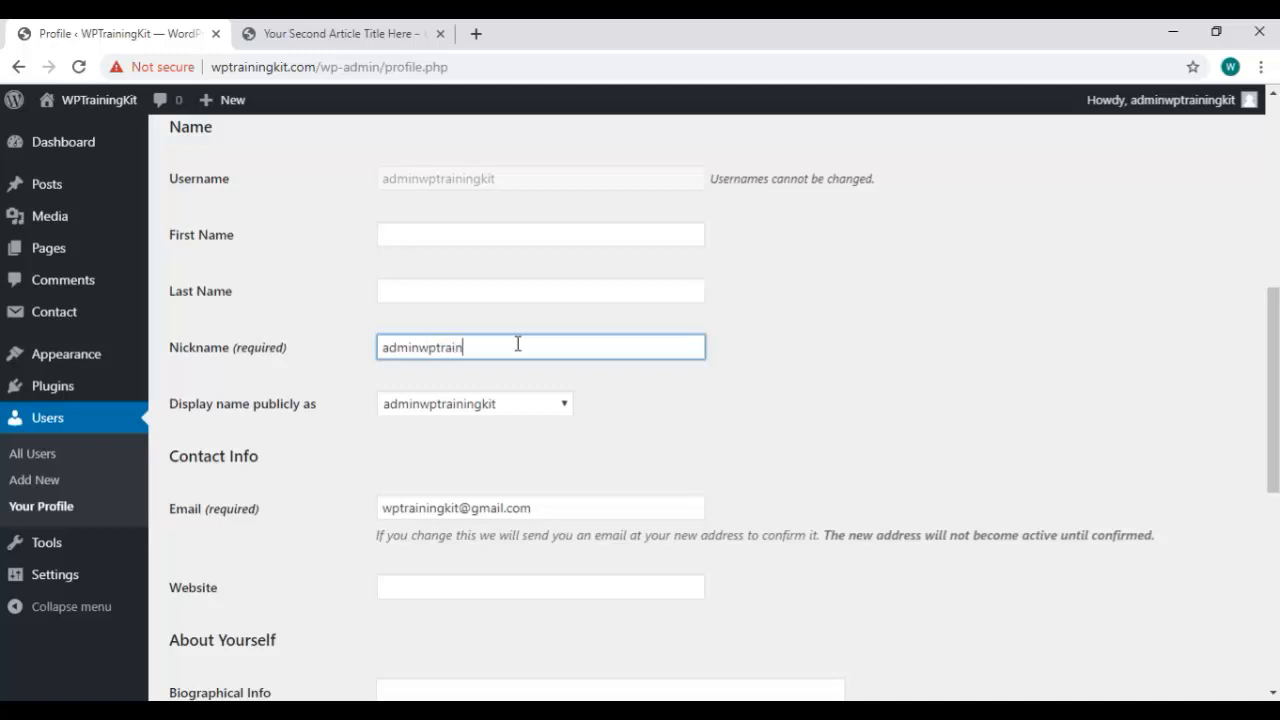
{"action": "type", "text": "wptrainingkit.com"}
{"action": "left_click", "coordinate": [568, 405]}
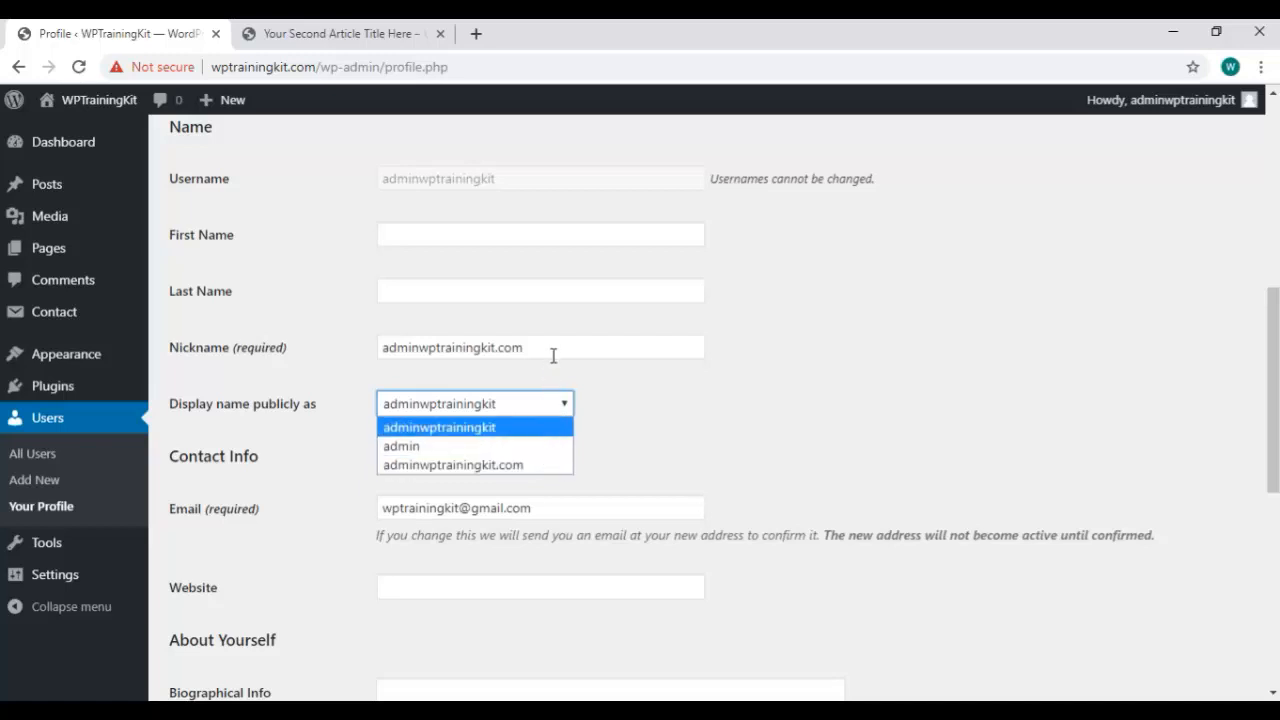
{"action": "left_click", "coordinate": [552, 351]}
Set the public display name to admin and replace the nickname with admin.
{"action": "left_click", "coordinate": [558, 404]}
{"action": "left_click", "coordinate": [522, 454]}
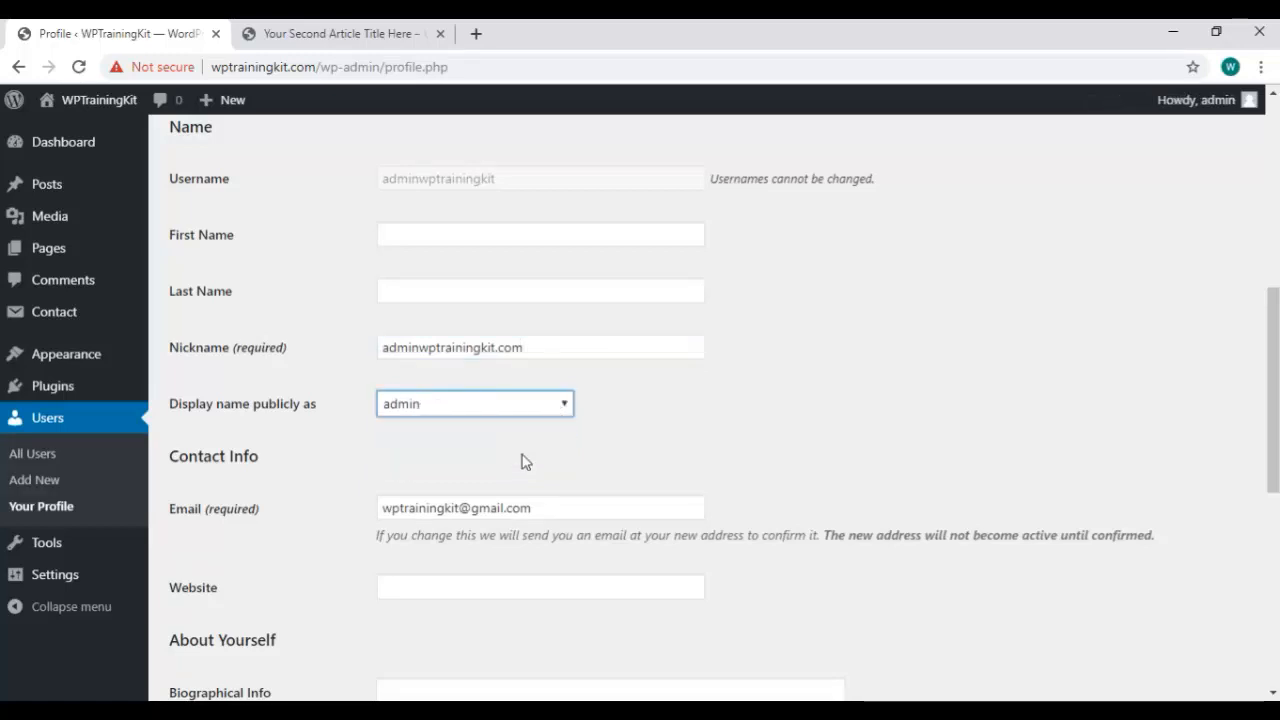
{"action": "left_click", "coordinate": [553, 348]}
{"action": "key", "text": "ctrl+a"}
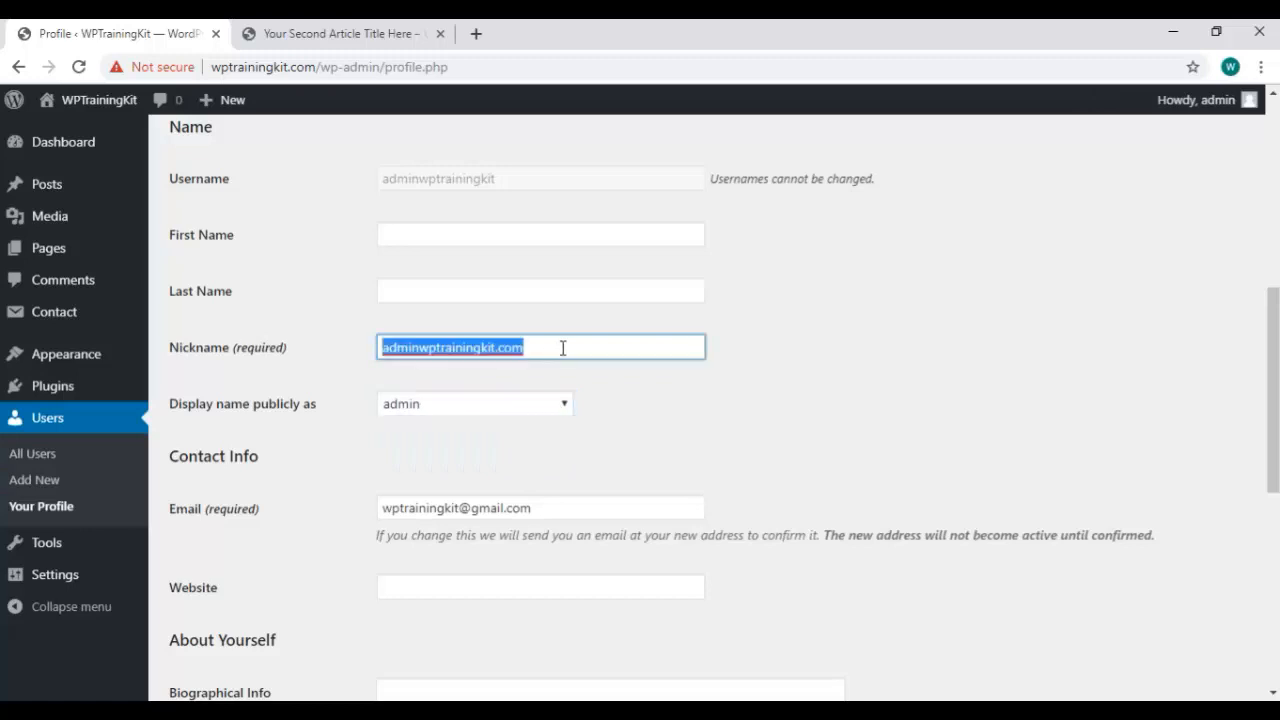
{"action": "key", "text": "BackSpace"}
{"action": "type", "text": "admin"}
{"action": "scroll", "coordinate": [563, 348], "scroll_direction": "down", "scroll_amount": 1}
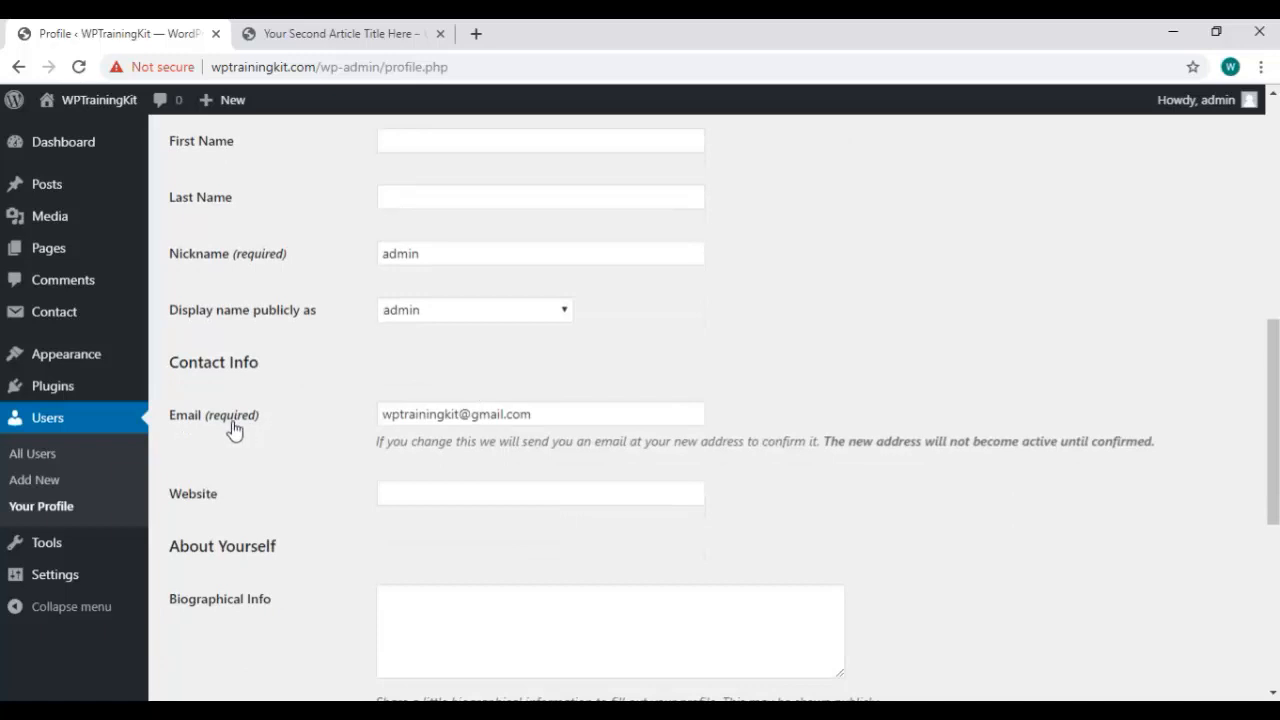
{"action": "scroll", "coordinate": [788, 371], "scroll_direction": "down", "scroll_amount": 3}
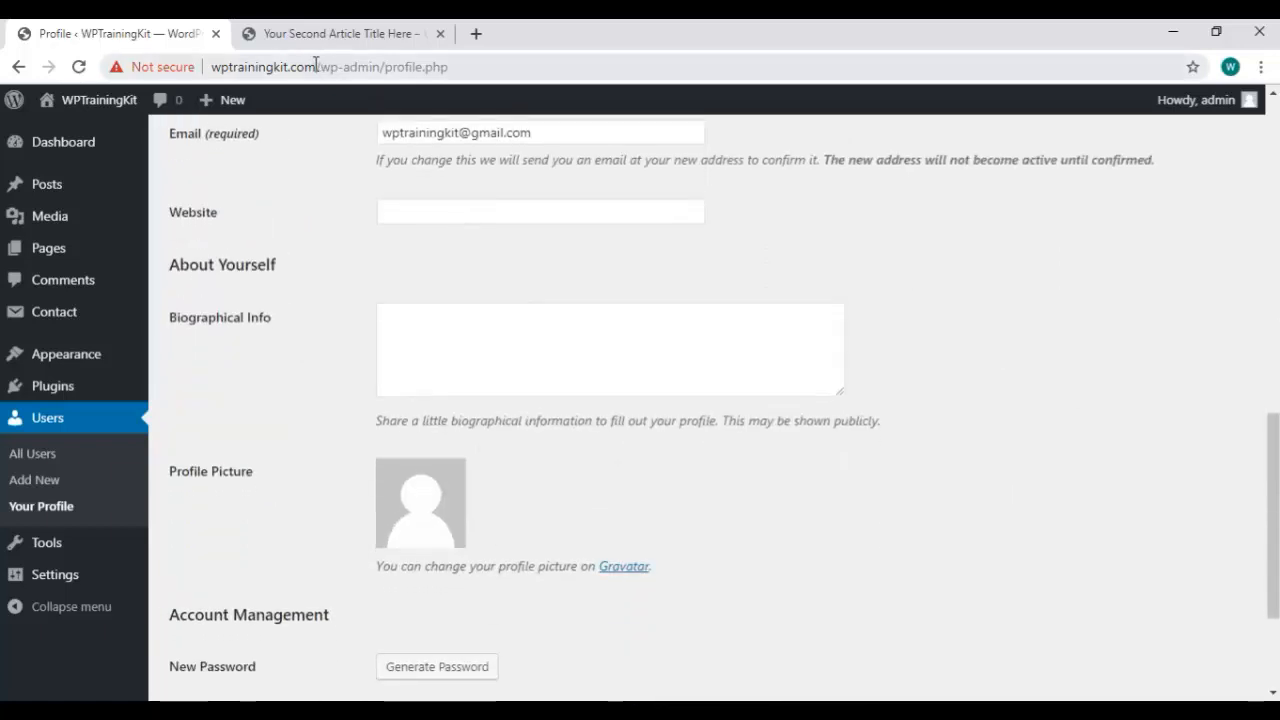
Copy the site's domain into the Website field and save the profile.
{"action": "left_click_drag", "start_coordinate": [316, 65], "coordinate": [205, 65]}
{"action": "key", "text": "ctrl+c"}
{"action": "left_click", "coordinate": [436, 204]}
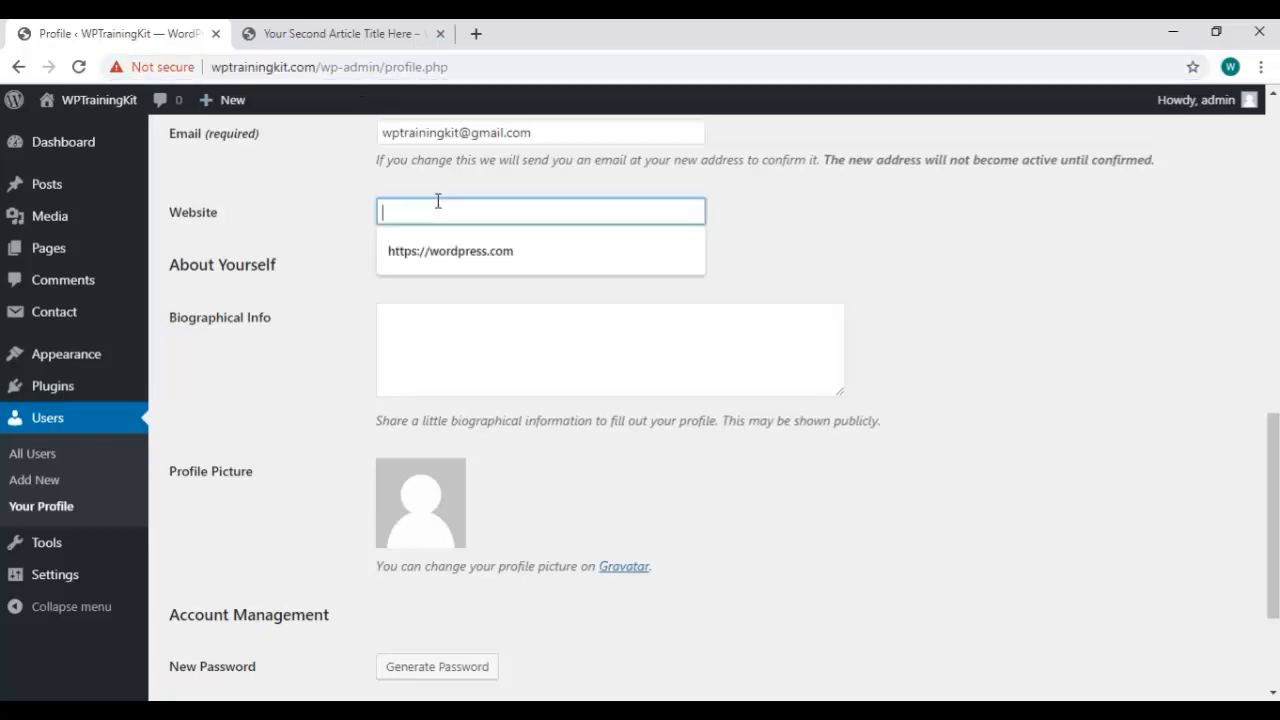
{"action": "key", "text": "ctrl+v"}
{"action": "scroll", "coordinate": [700, 320], "scroll_direction": "down", "scroll_amount": 2}
{"action": "scroll", "coordinate": [560, 260], "scroll_direction": "up", "scroll_amount": 1}
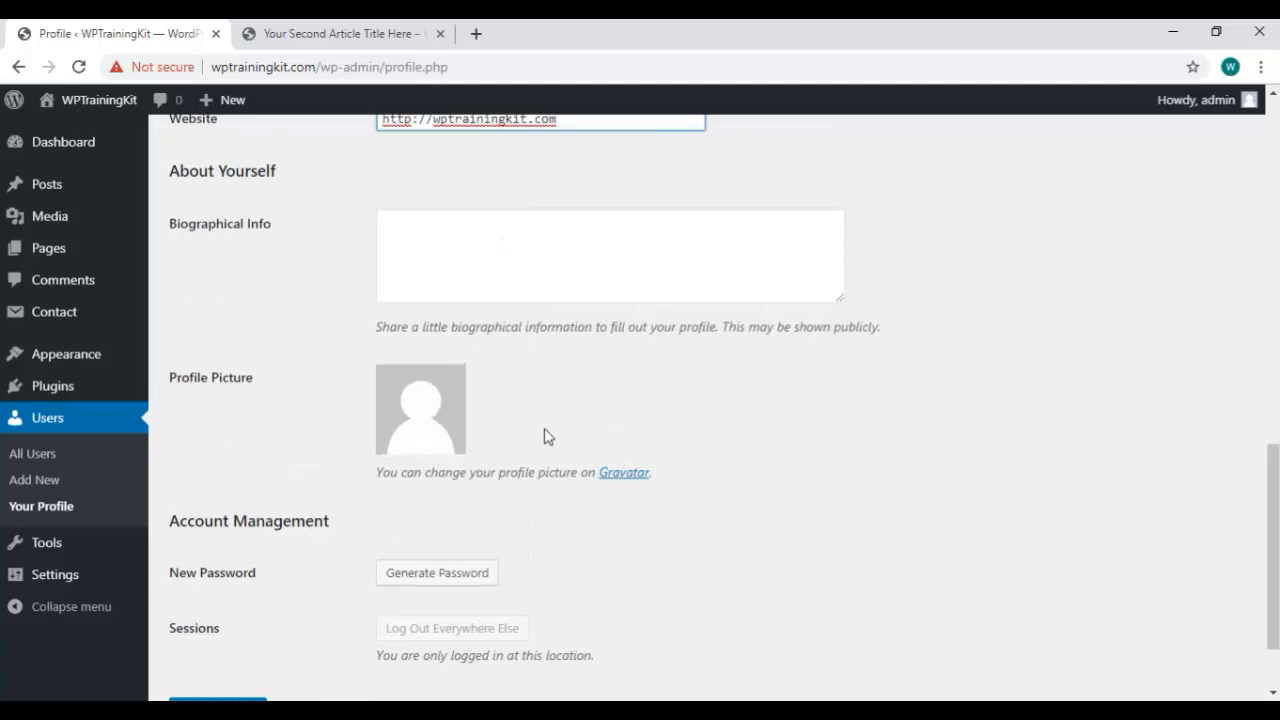
{"action": "scroll", "coordinate": [560, 432], "scroll_direction": "down", "scroll_amount": 1}
{"action": "left_click", "coordinate": [212, 603]}
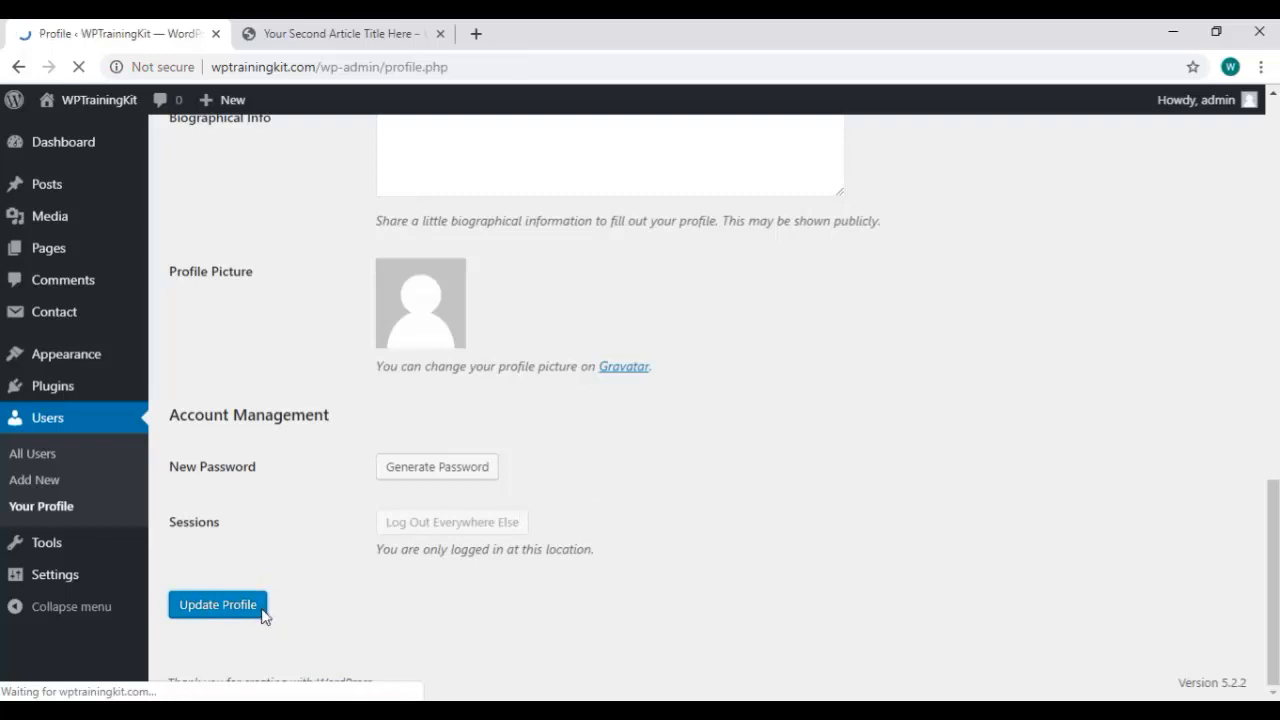
Generate a new account password, then overwrite it with your own password.
{"action": "scroll", "coordinate": [606, 354], "scroll_direction": "down", "scroll_amount": 15}
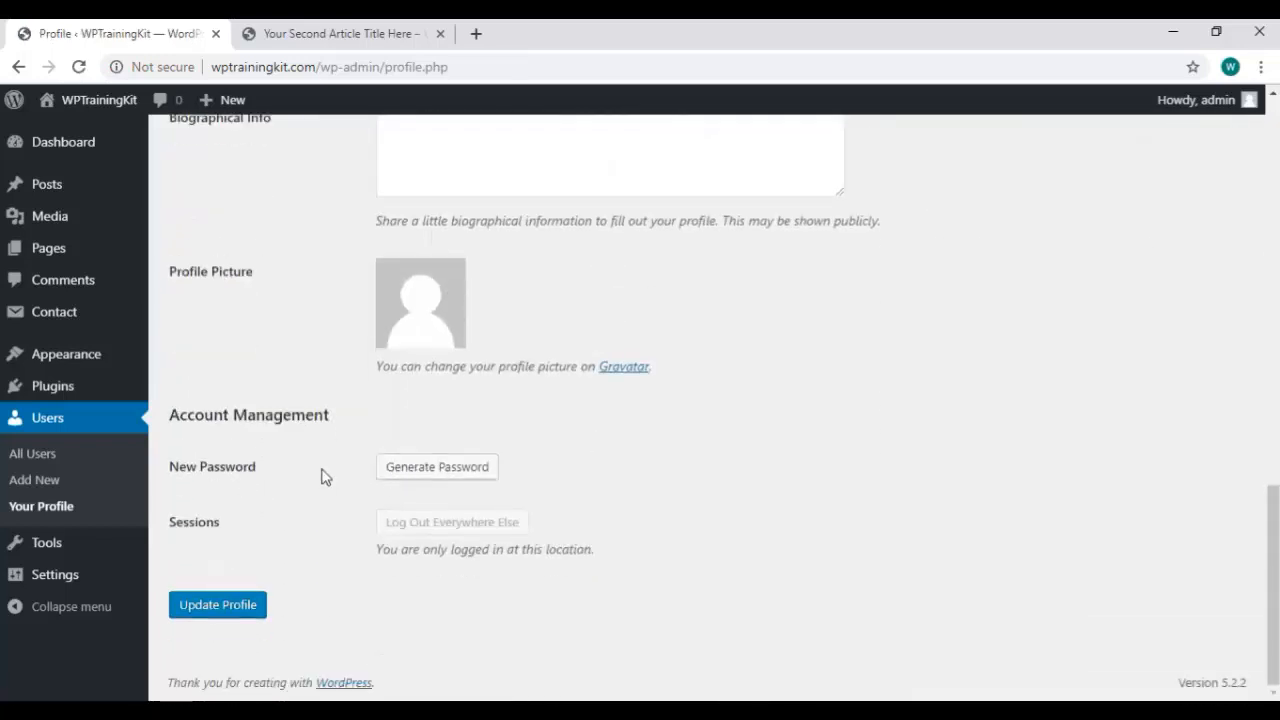
{"action": "left_click", "coordinate": [432, 468]}
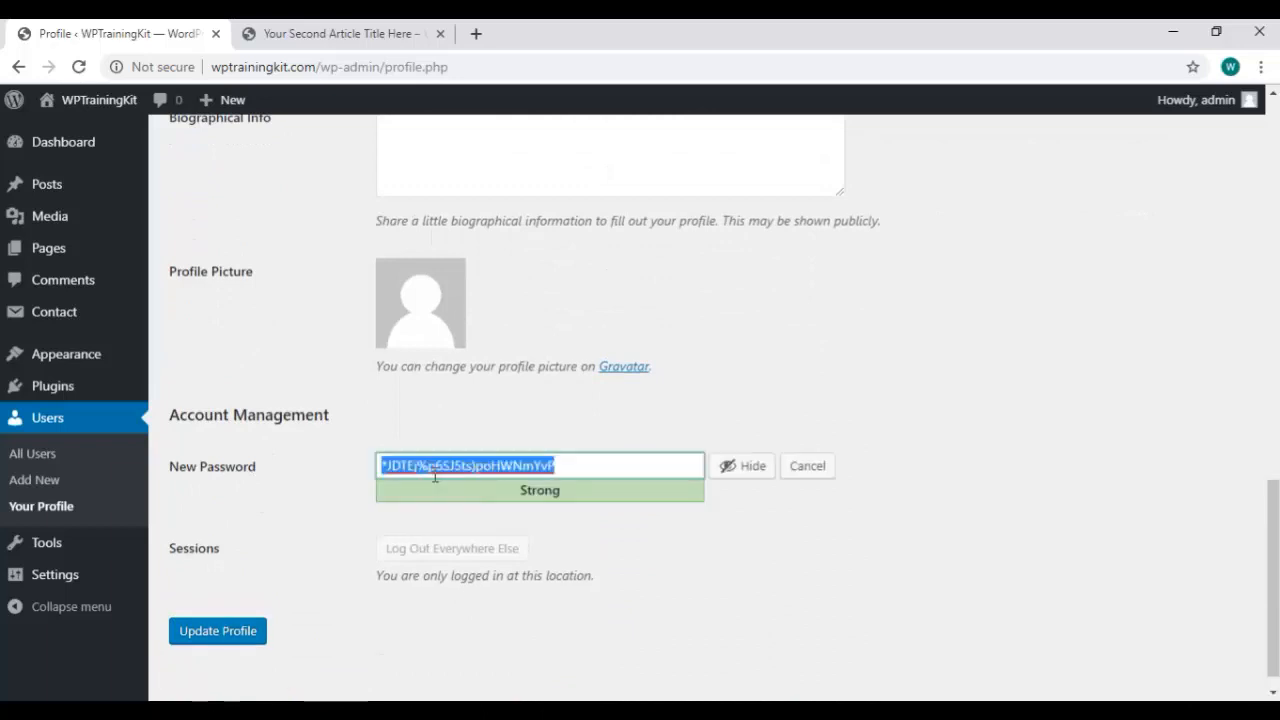
{"action": "left_click", "coordinate": [734, 470]}
{"action": "left_click", "coordinate": [735, 470]}
{"action": "type", "text": "yournewpasswordhere"}
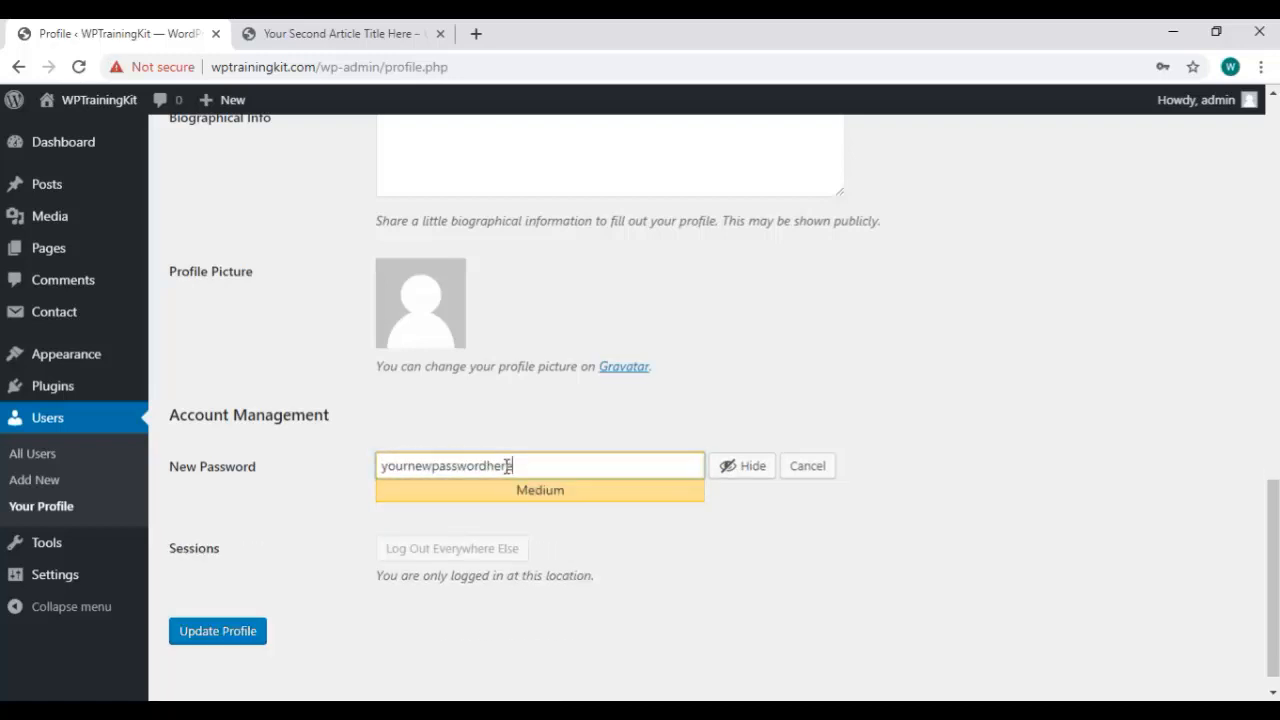
{"action": "scroll", "coordinate": [820, 470], "scroll_direction": "up", "scroll_amount": 10}
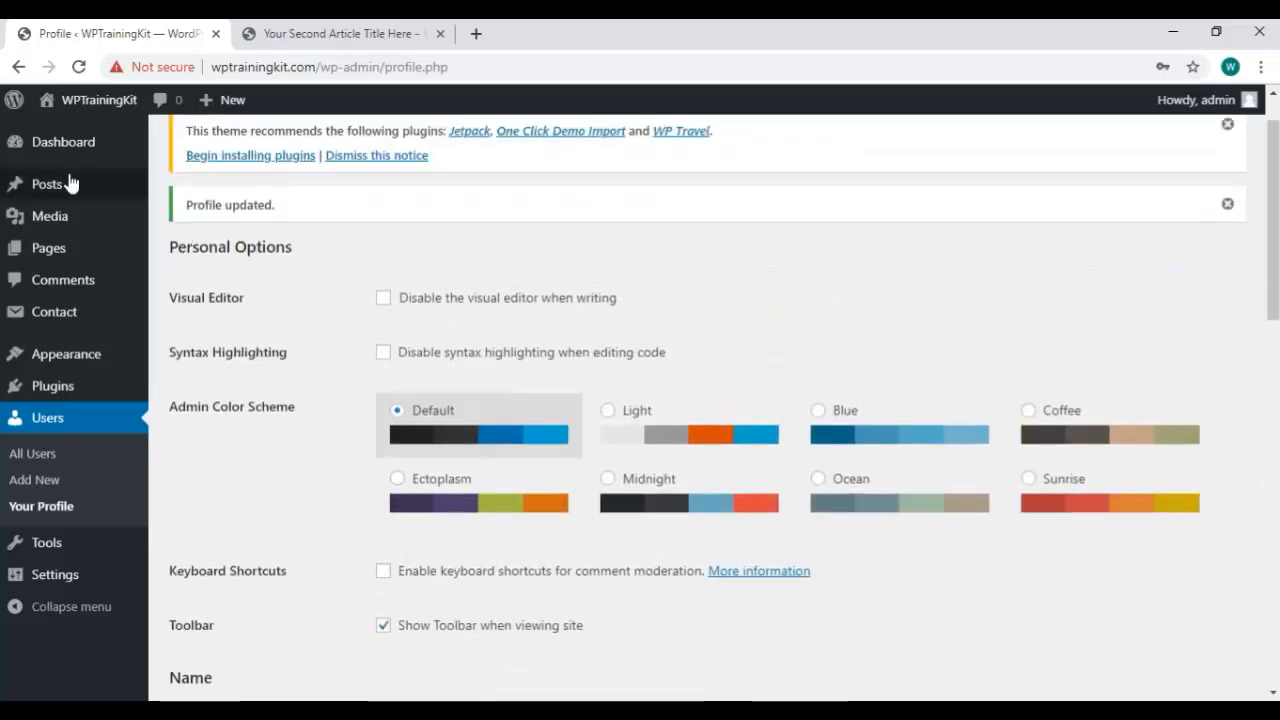
Preview the Light, Blue, Coffee, Sunrise and Ocean colour schemes, then choose Ectoplasm.
{"action": "left_click", "coordinate": [609, 412]}
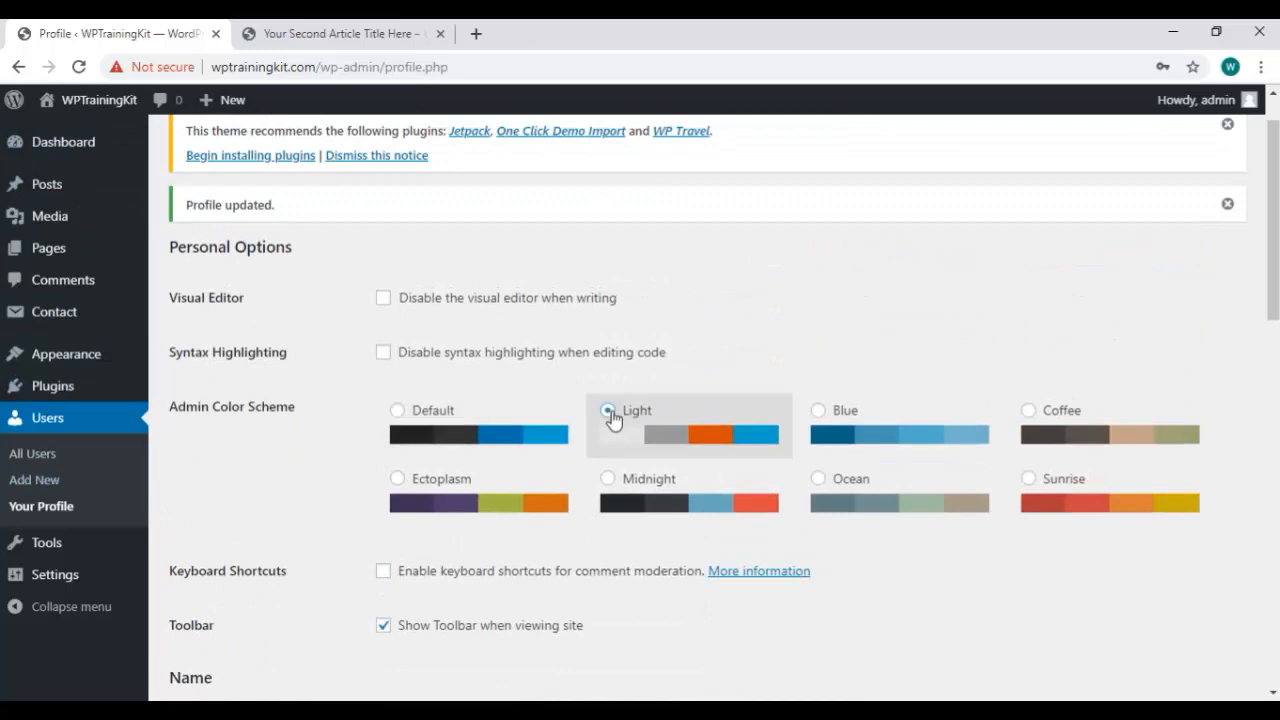
{"action": "left_click", "coordinate": [821, 428]}
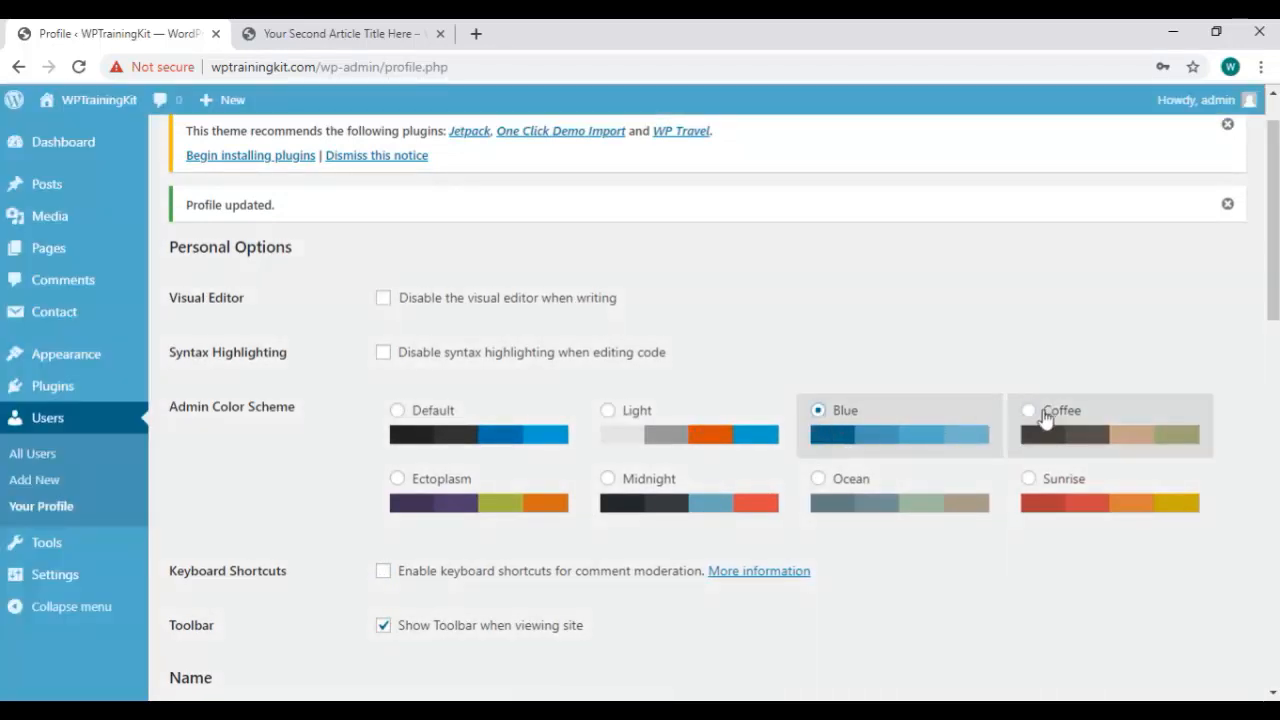
{"action": "left_click", "coordinate": [1043, 419]}
{"action": "left_click", "coordinate": [1055, 487]}
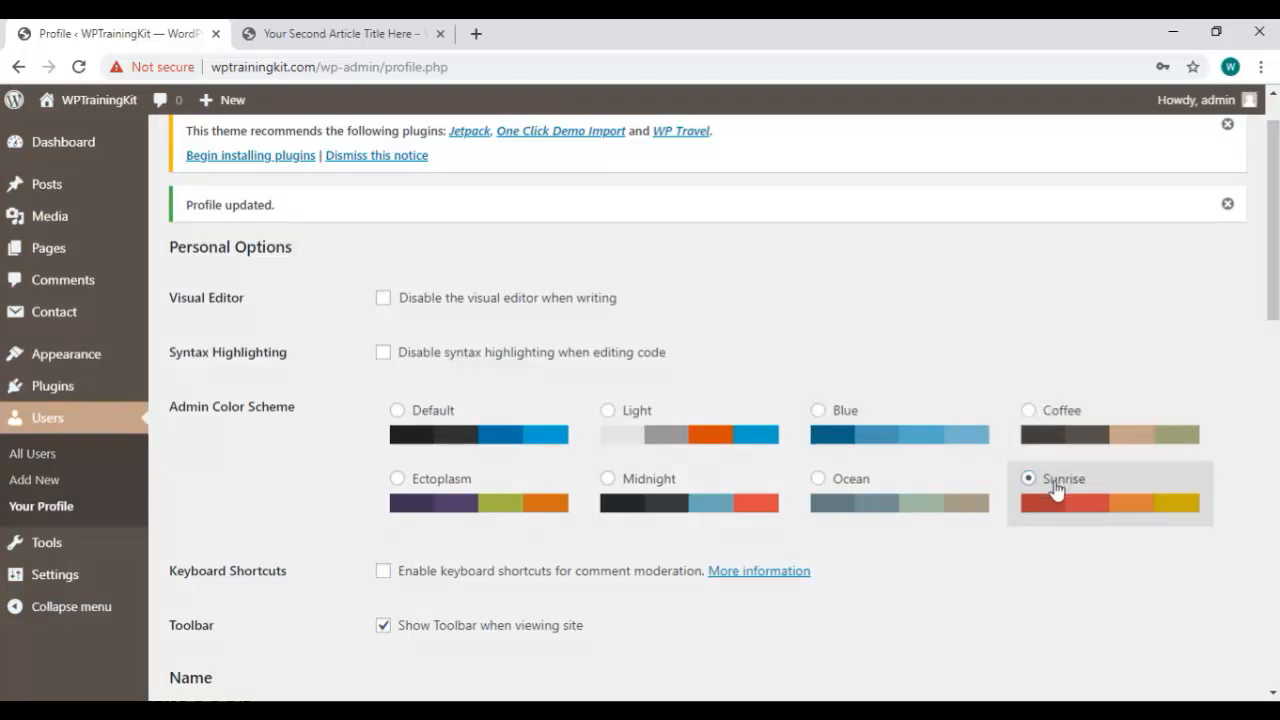
{"action": "left_click", "coordinate": [864, 516]}
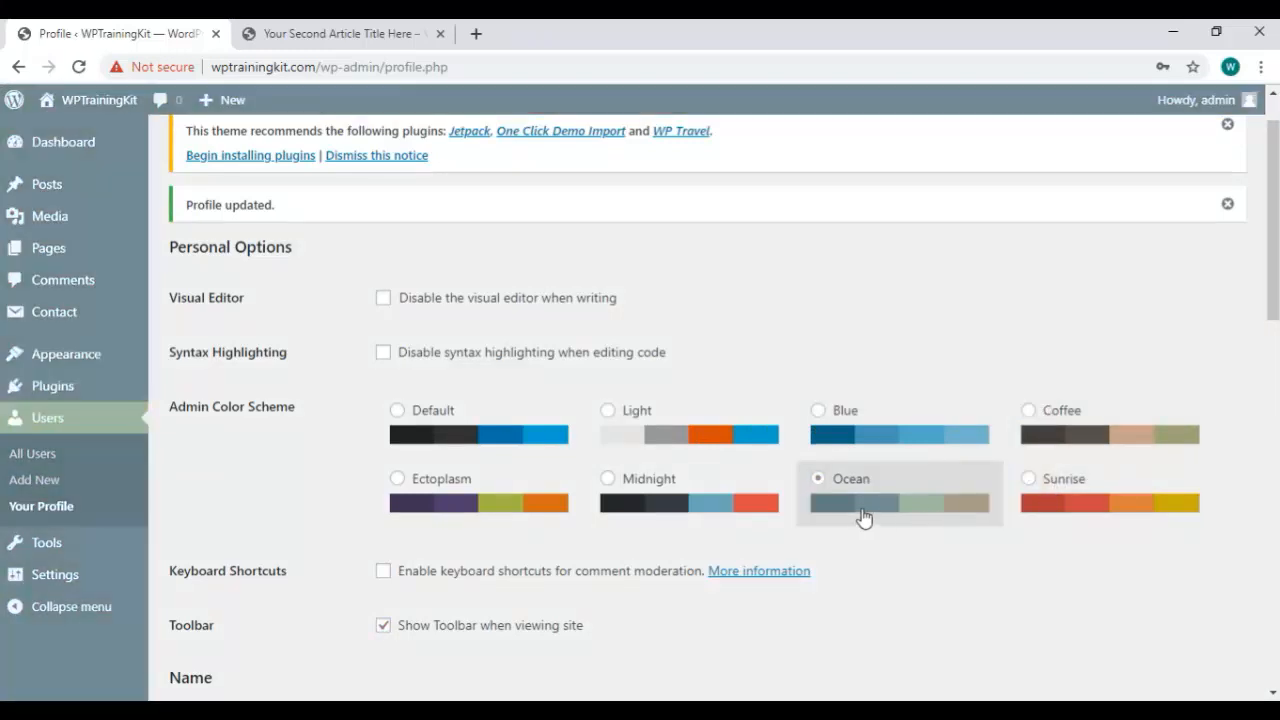
{"action": "left_click", "coordinate": [102, 462]}
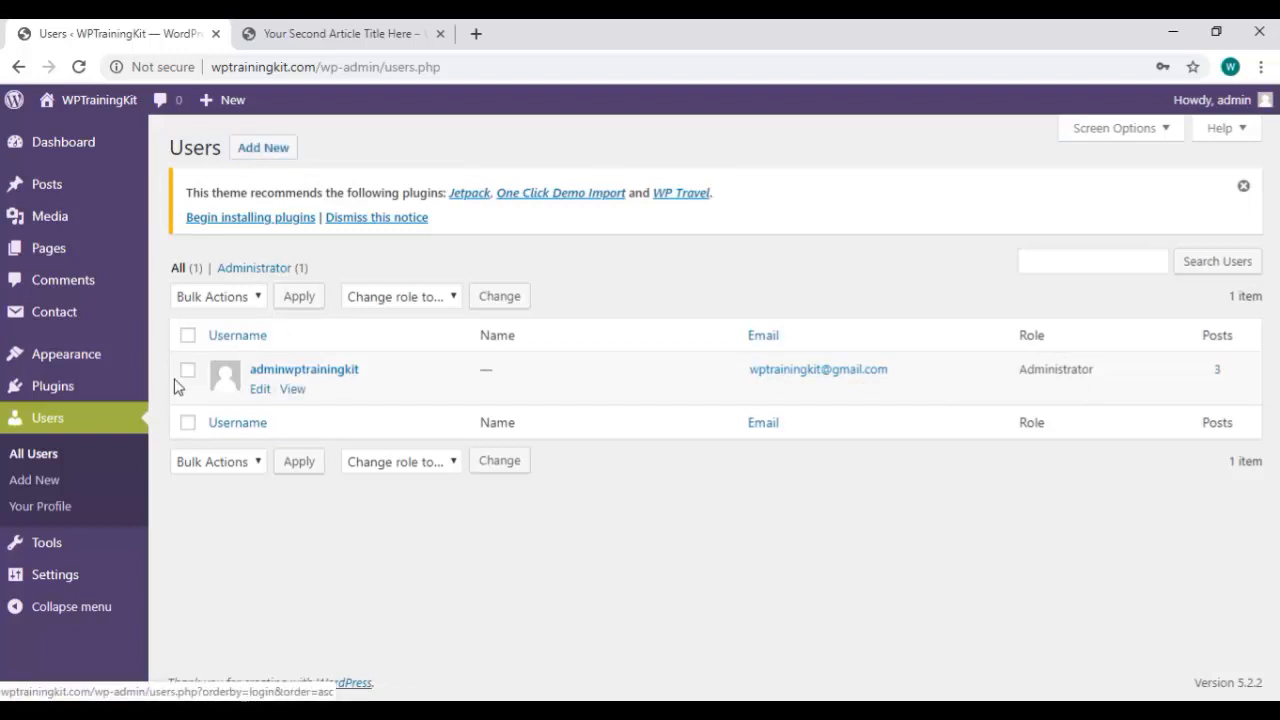
Start a new user with username admin2 and enter the user's e-mail address.
{"action": "left_click", "coordinate": [280, 153]}
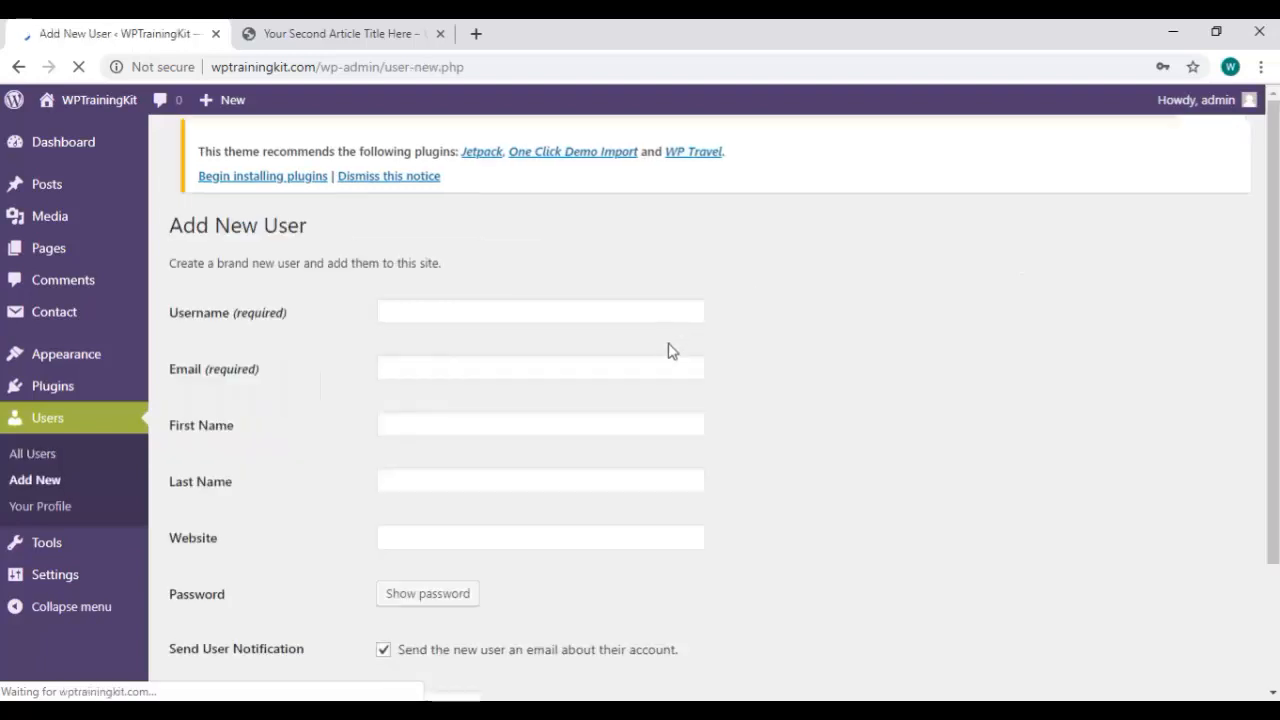
{"action": "left_click", "coordinate": [444, 304]}
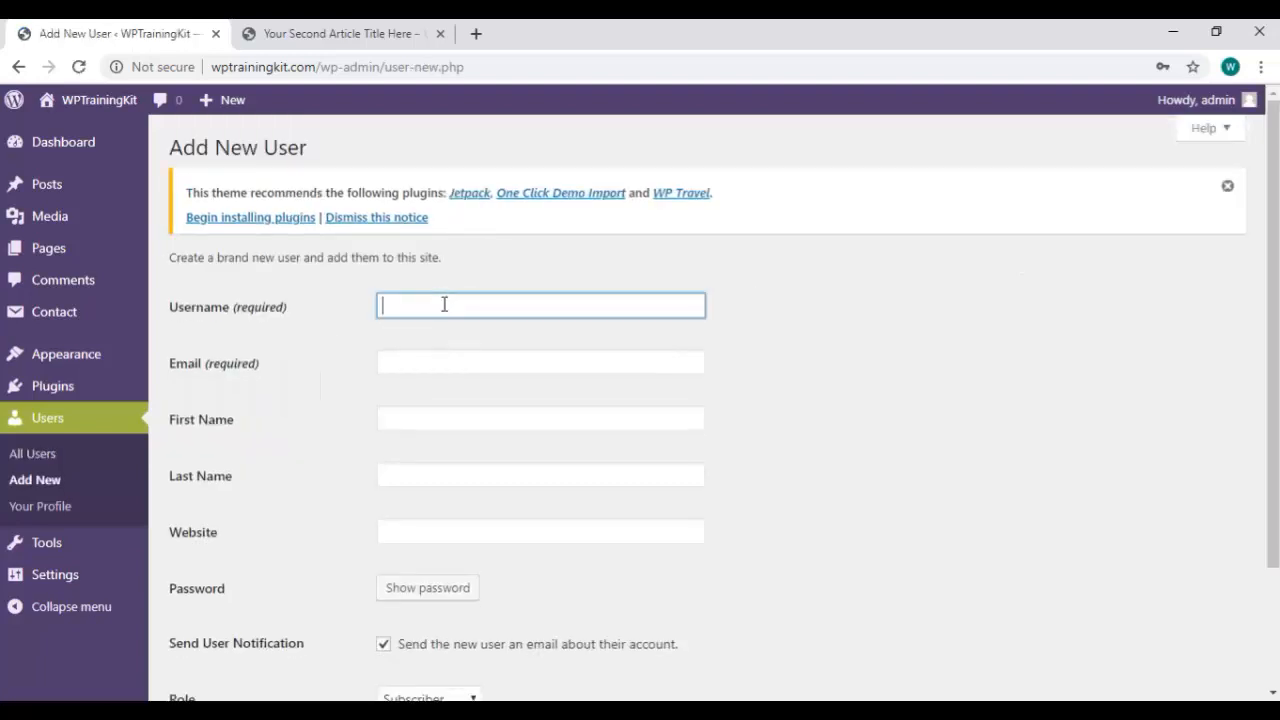
{"action": "type", "text": "admin2"}
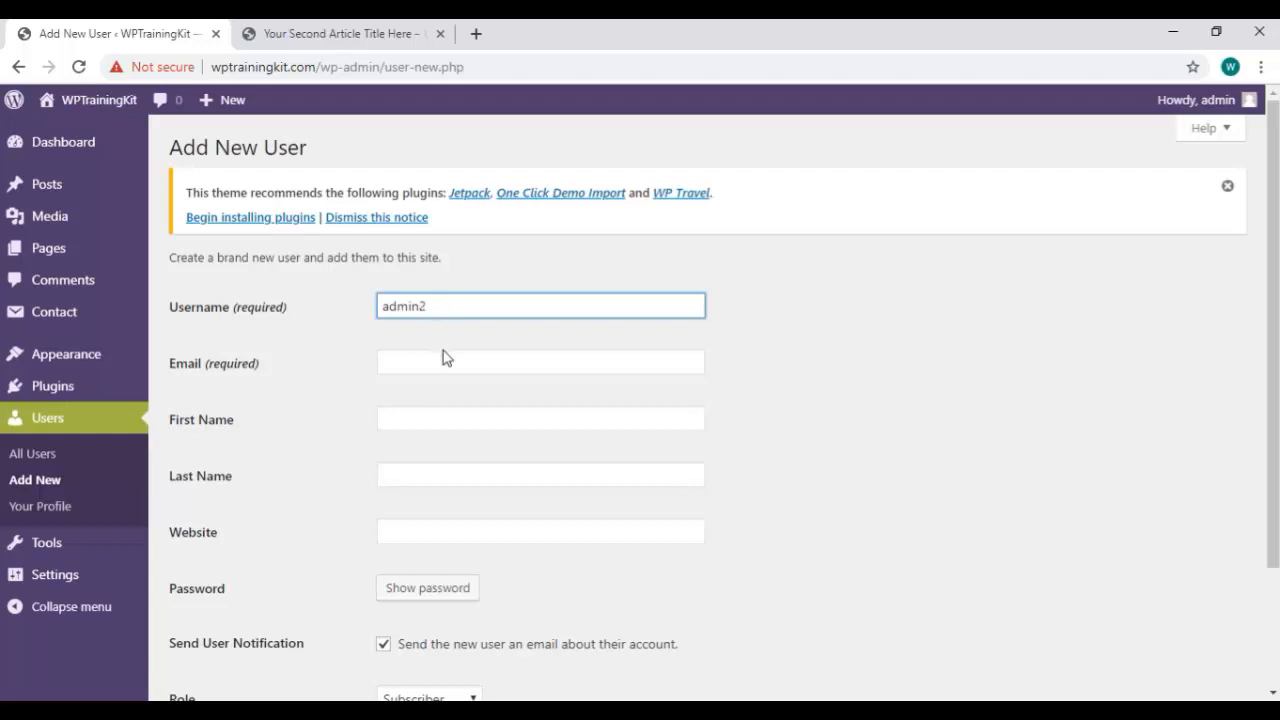
{"action": "left_click", "coordinate": [449, 362]}
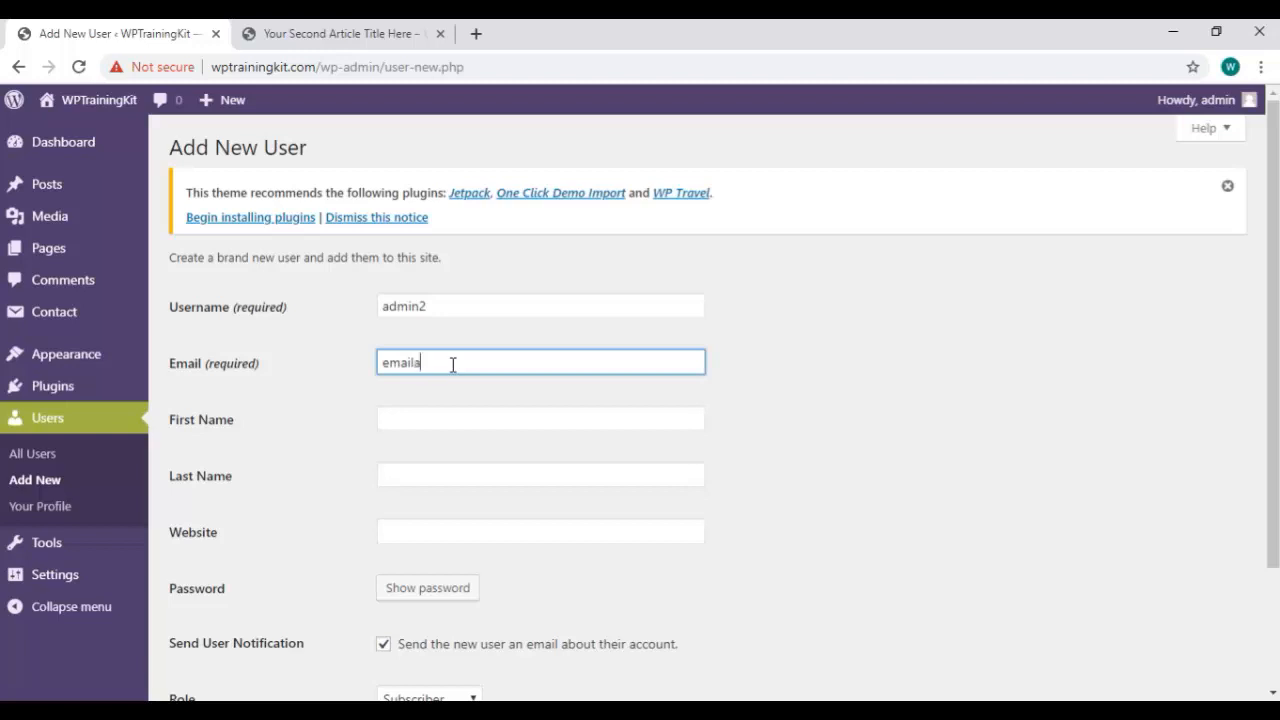
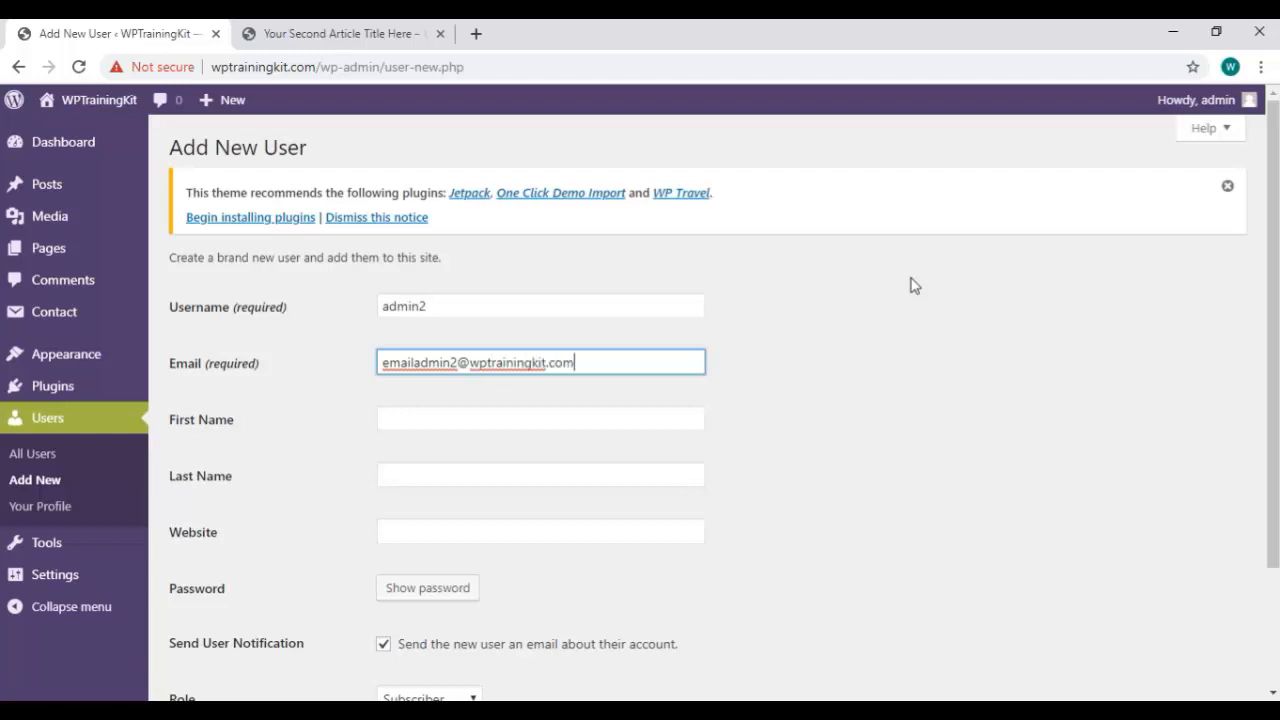
{"action": "key", "text": "shift+Left"}
{"action": "key", "text": "shift+Left"}
{"action": "key", "text": "shift+Left"}
{"action": "key", "text": "shift+Left"}
{"action": "key", "text": "shift+Left"}
{"action": "key", "text": "shift+Left"}
{"action": "key", "text": "shift+Left"}
{"action": "key", "text": "shift+Left"}
{"action": "key", "text": "shift+Left"}
{"action": "key", "text": "shift+Left"}
{"action": "key", "text": "shift+Left"}
{"action": "key", "text": "shift+Left"}
{"action": "key", "text": "shift+Left"}
{"action": "key", "text": "shift+Left"}
{"action": "key", "text": "shift+Left"}
{"action": "key", "text": "shift+Left"}
{"action": "key", "text": "shift+Left"}
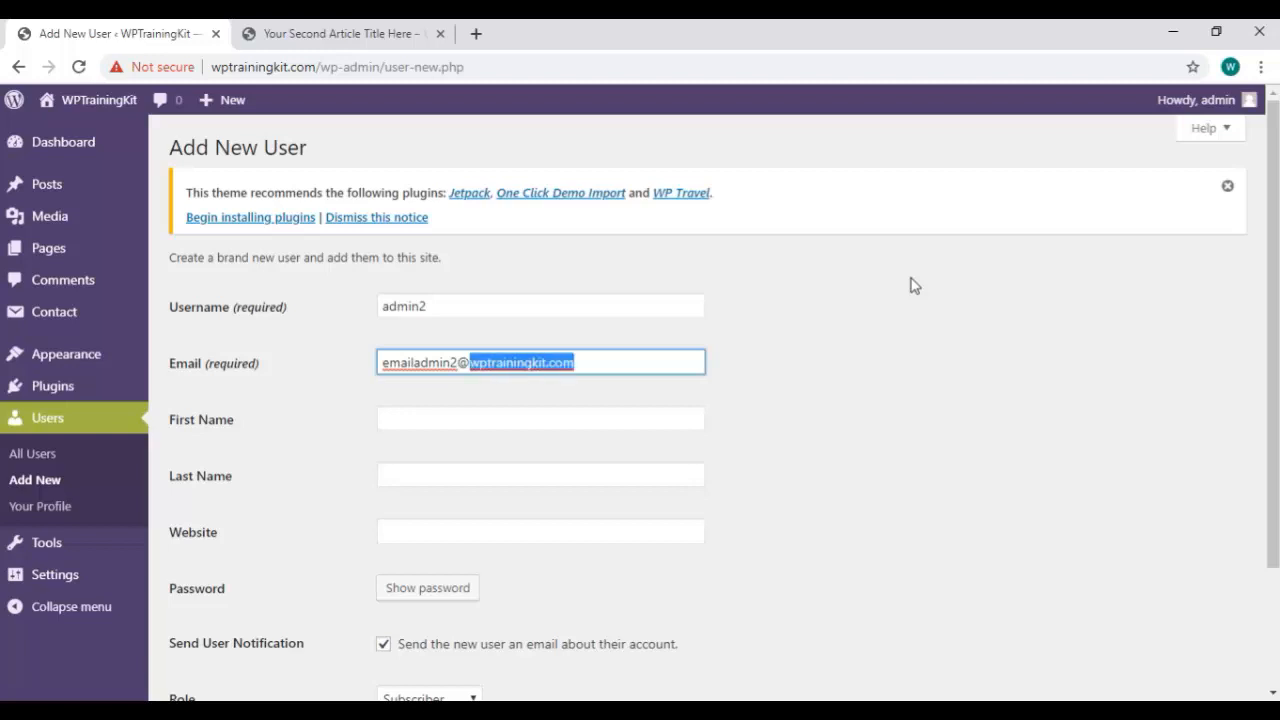
{"action": "type", "text": "goo"}
{"action": "key", "text": "shift+Left"}
{"action": "key", "text": "shift+Left"}
{"action": "key", "text": "shift+Left"}
{"action": "key", "text": "shift+Left"}
{"action": "key", "text": "shift+Left"}
{"action": "key", "text": "shift+Left"}
{"action": "key", "text": "shift+Left"}
{"action": "key", "text": "shift+Left"}
{"action": "key", "text": "shift+Left"}
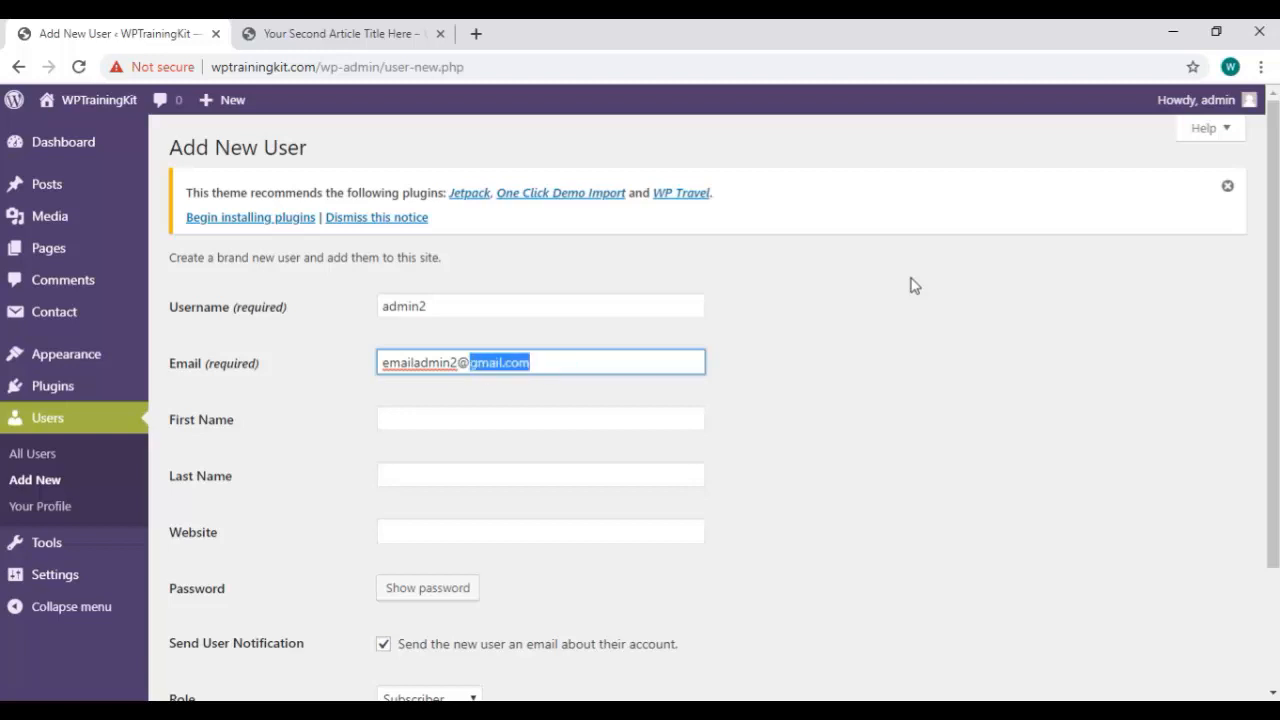
{"action": "type", "text": "youremailhere.com"}
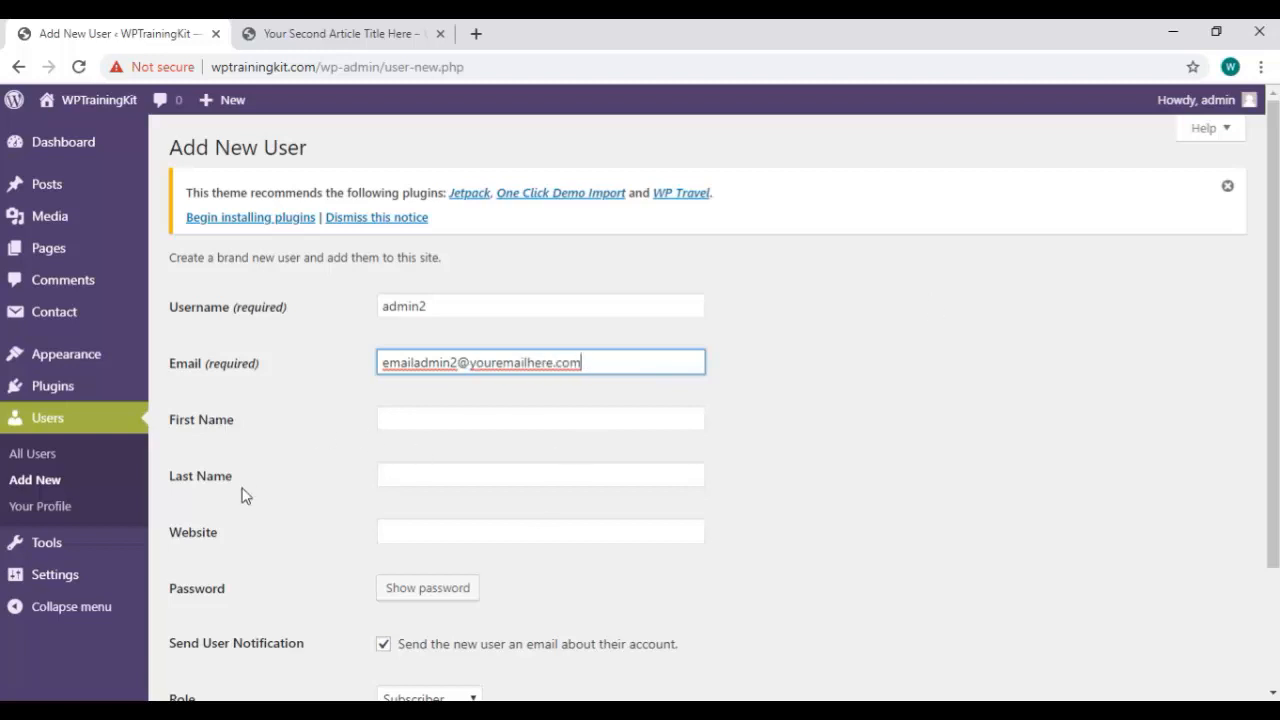
{"action": "scroll", "coordinate": [325, 364], "scroll_direction": "down", "scroll_amount": 2}
{"action": "left_click", "coordinate": [406, 377]}
{"action": "left_click", "coordinate": [425, 449]}
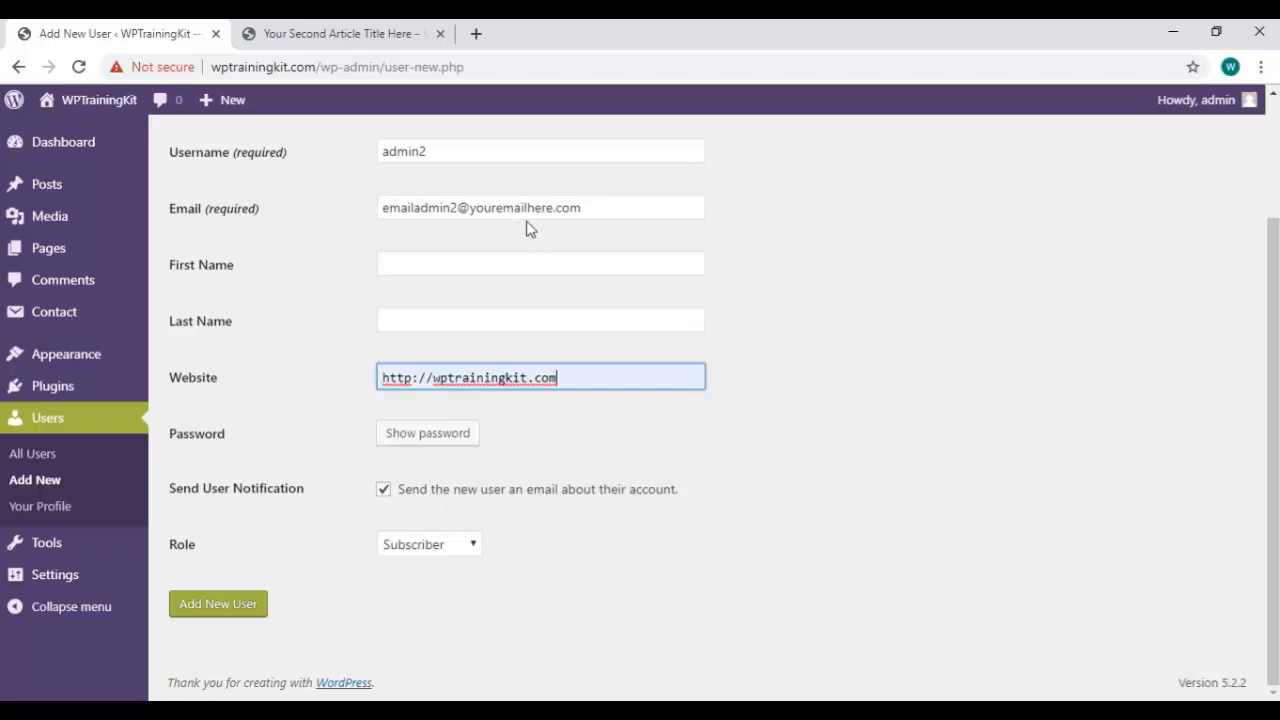
{"action": "left_click", "coordinate": [470, 548]}
{"action": "left_click", "coordinate": [510, 561]}
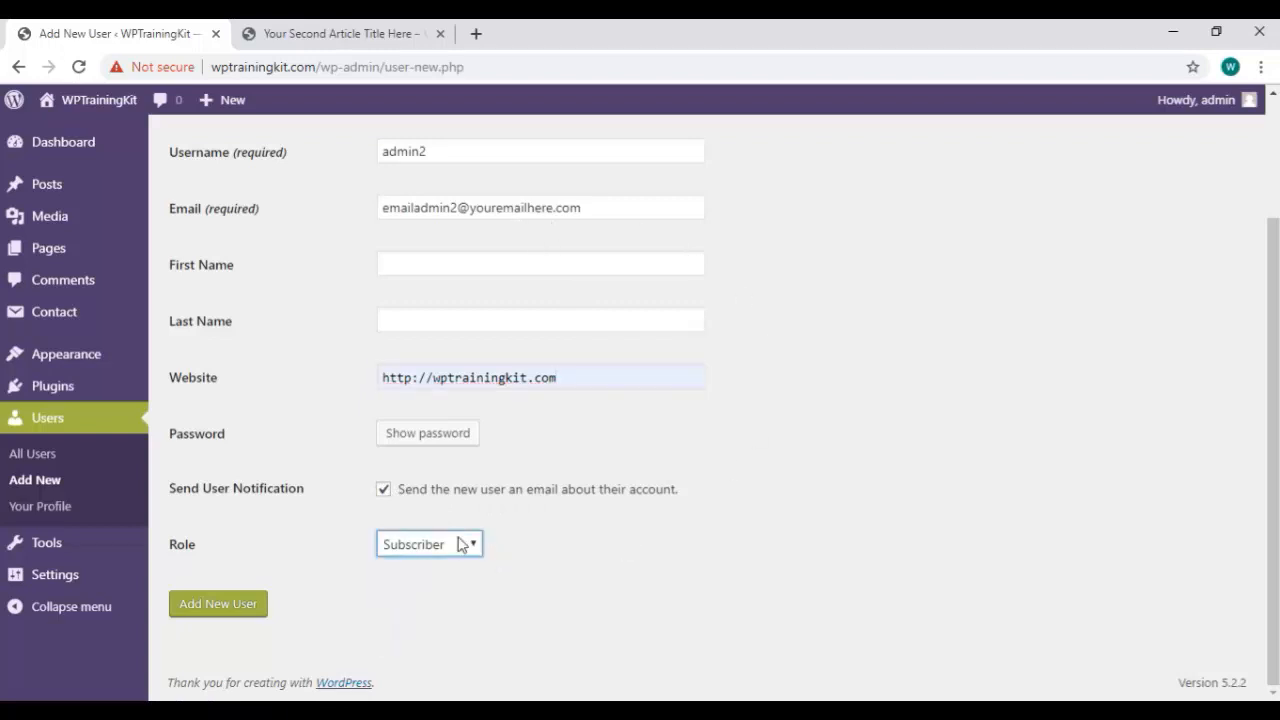
{"action": "left_click", "coordinate": [466, 543]}
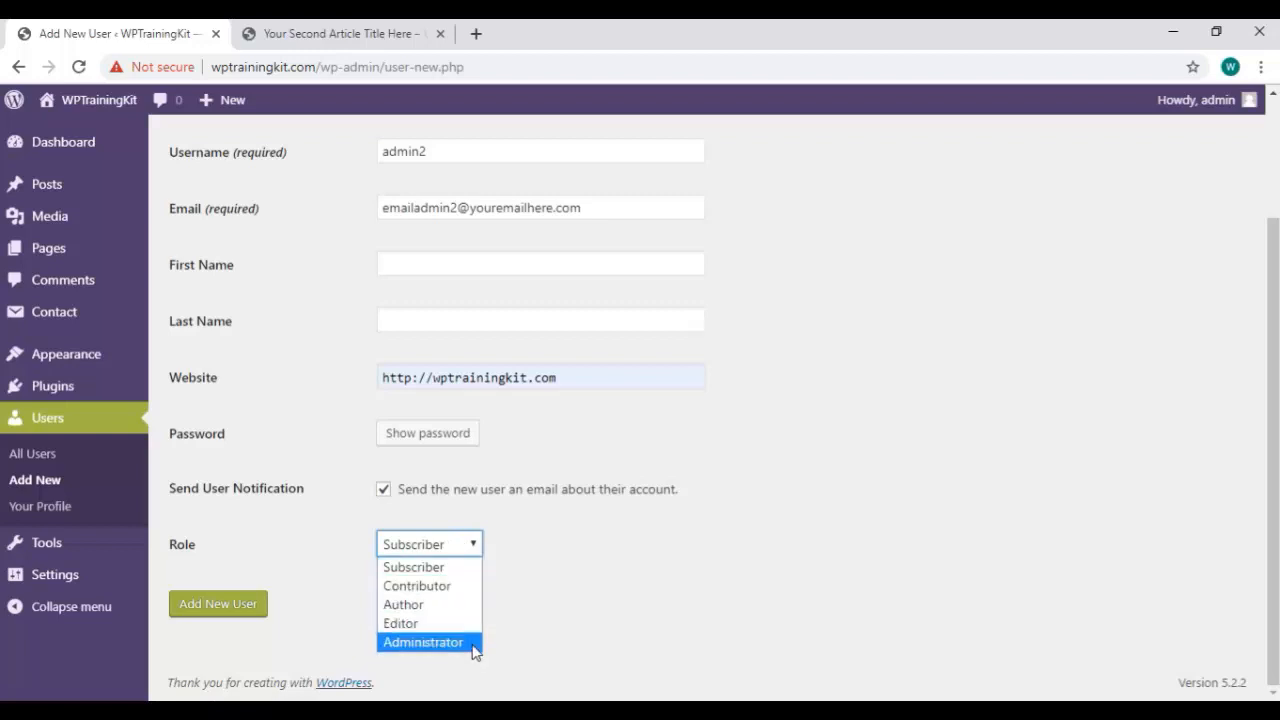
{"action": "left_click", "coordinate": [246, 606]}
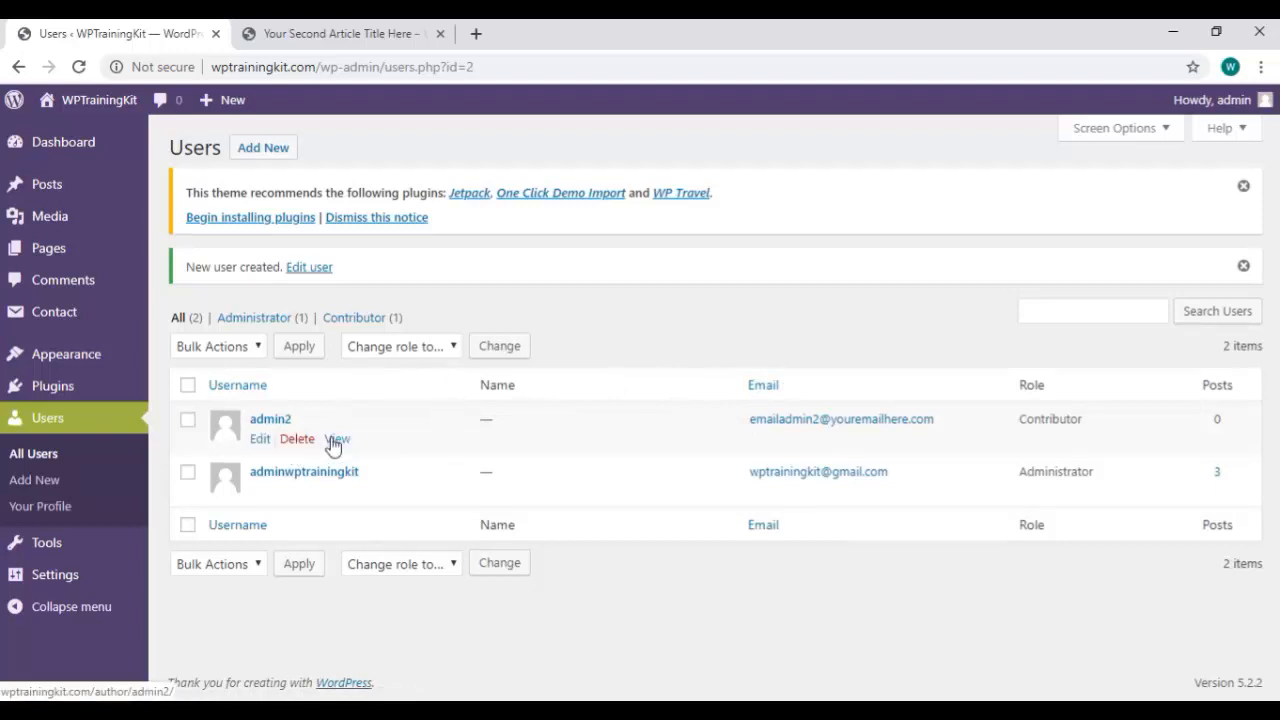
Delete the admin2 user from All Users and confirm the deletion.
{"action": "left_click", "coordinate": [298, 441]}
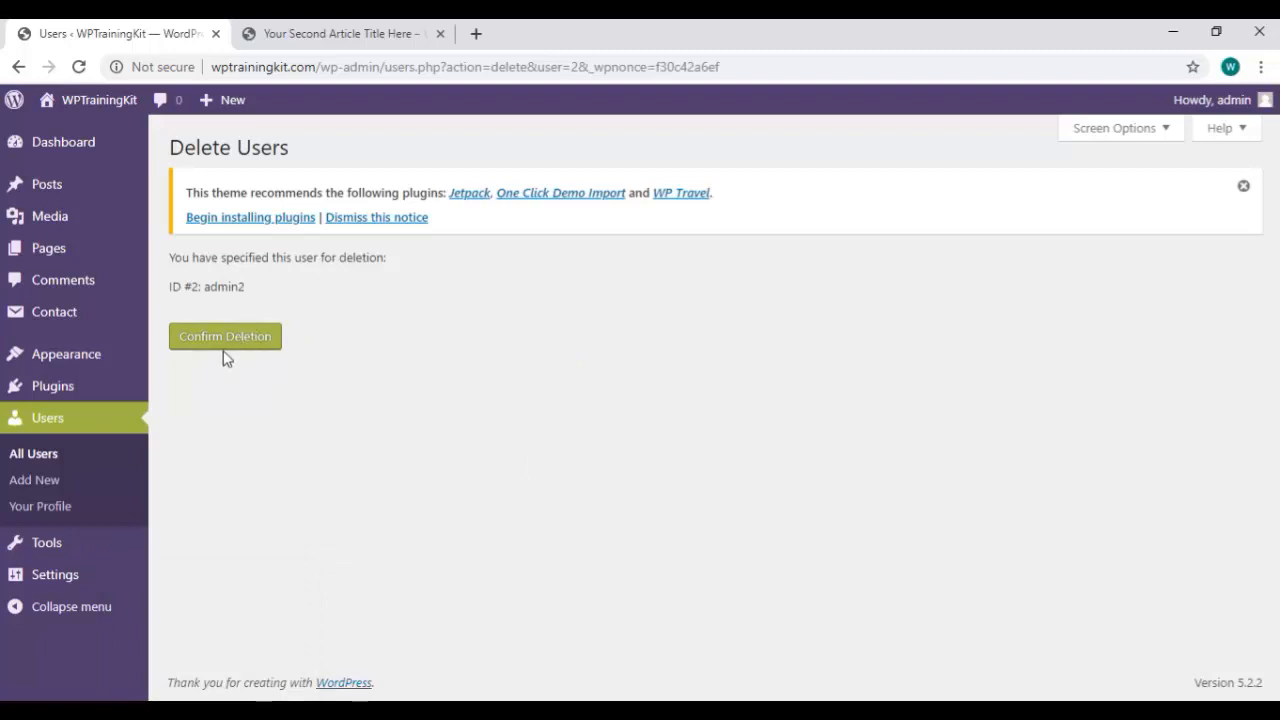
{"action": "left_click", "coordinate": [244, 334]}
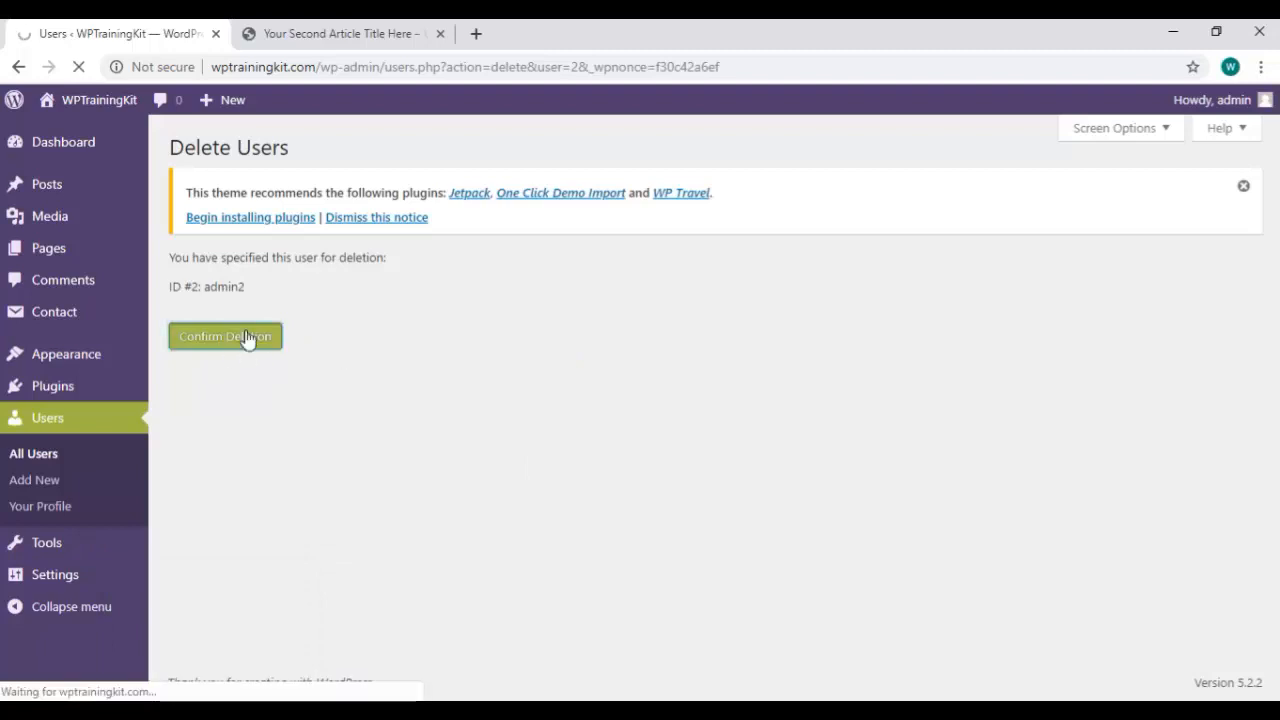